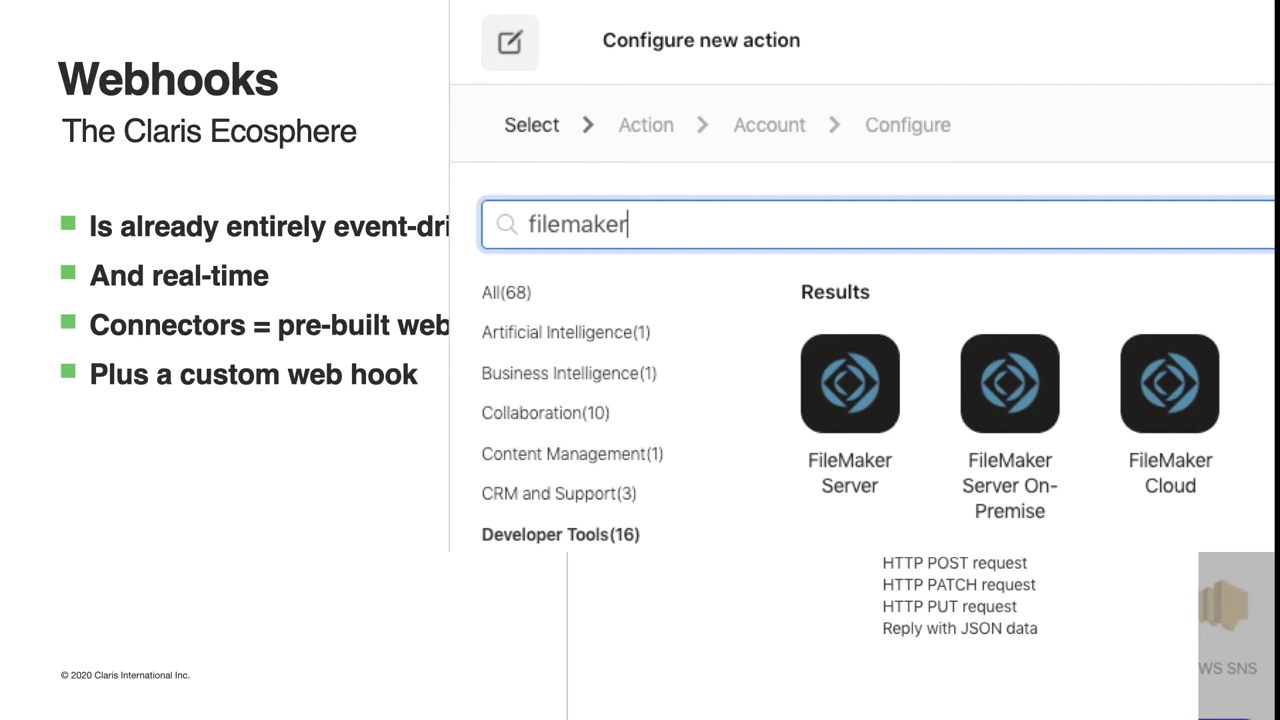
key(Right)
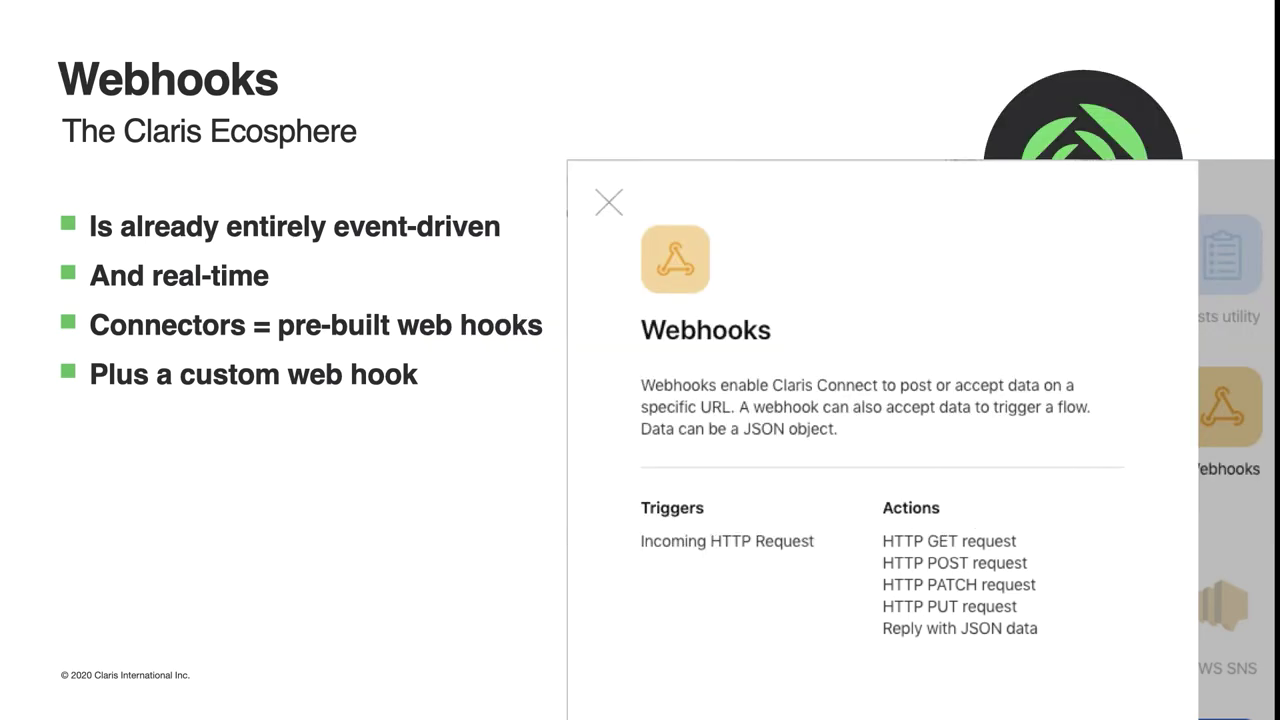
key(Right)
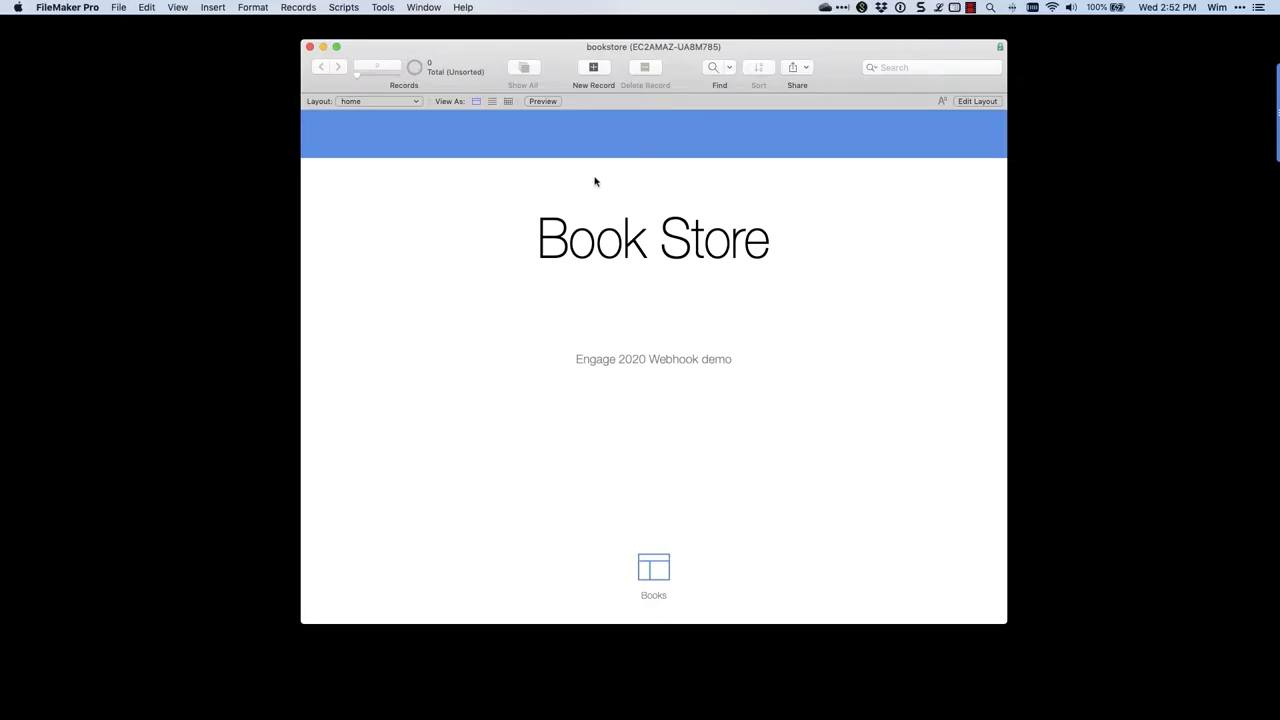
Step: Open the bookstore's Books screen and switch to the BOOK layout to view the record's fields
click(654, 570)
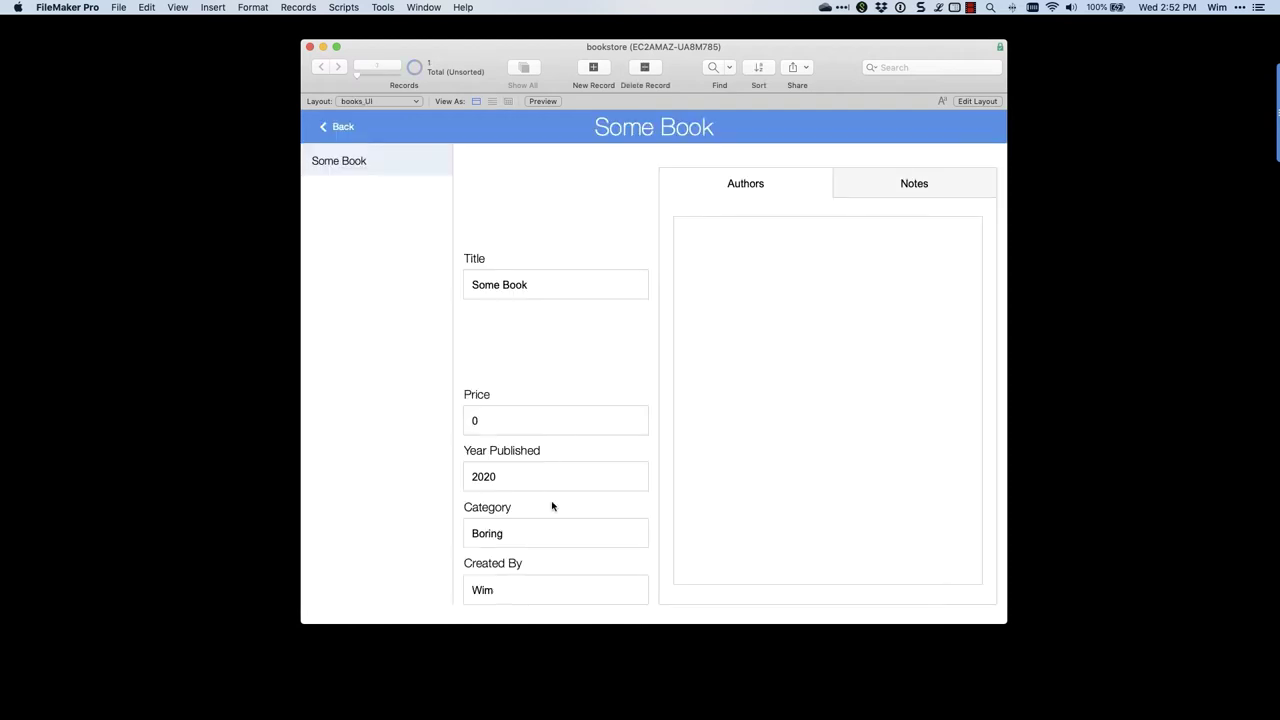
click(366, 101)
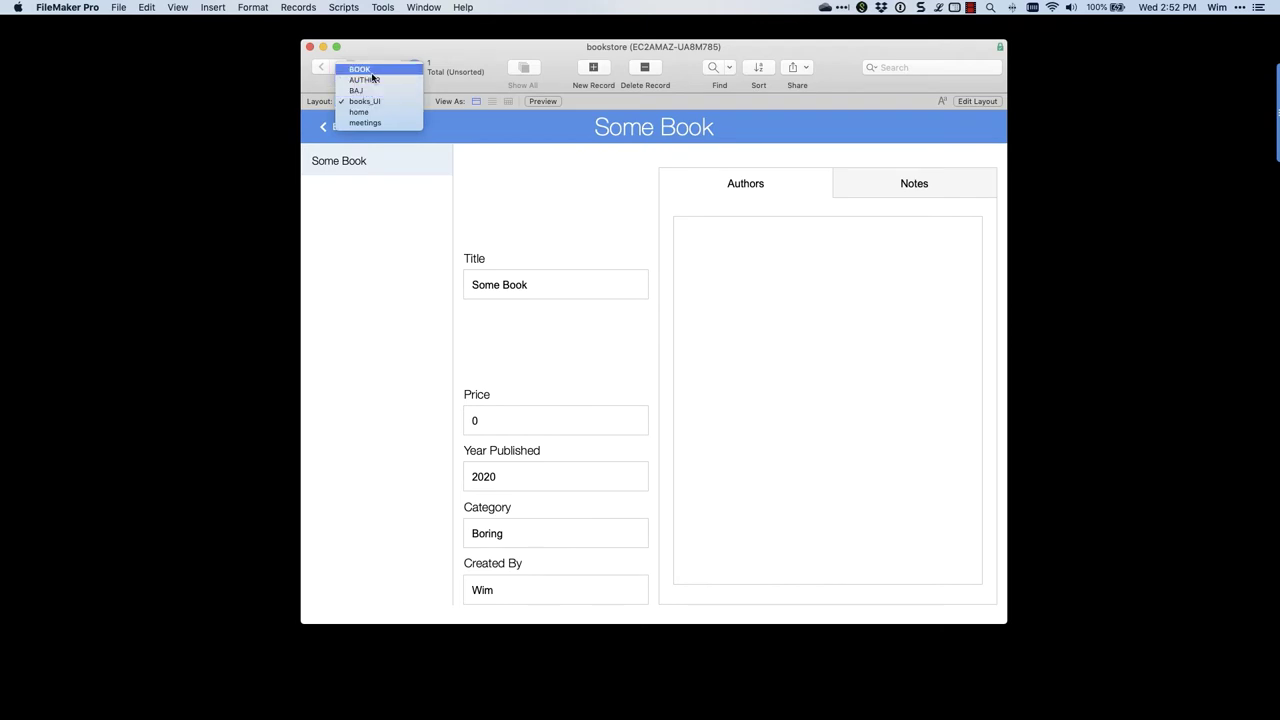
click(370, 69)
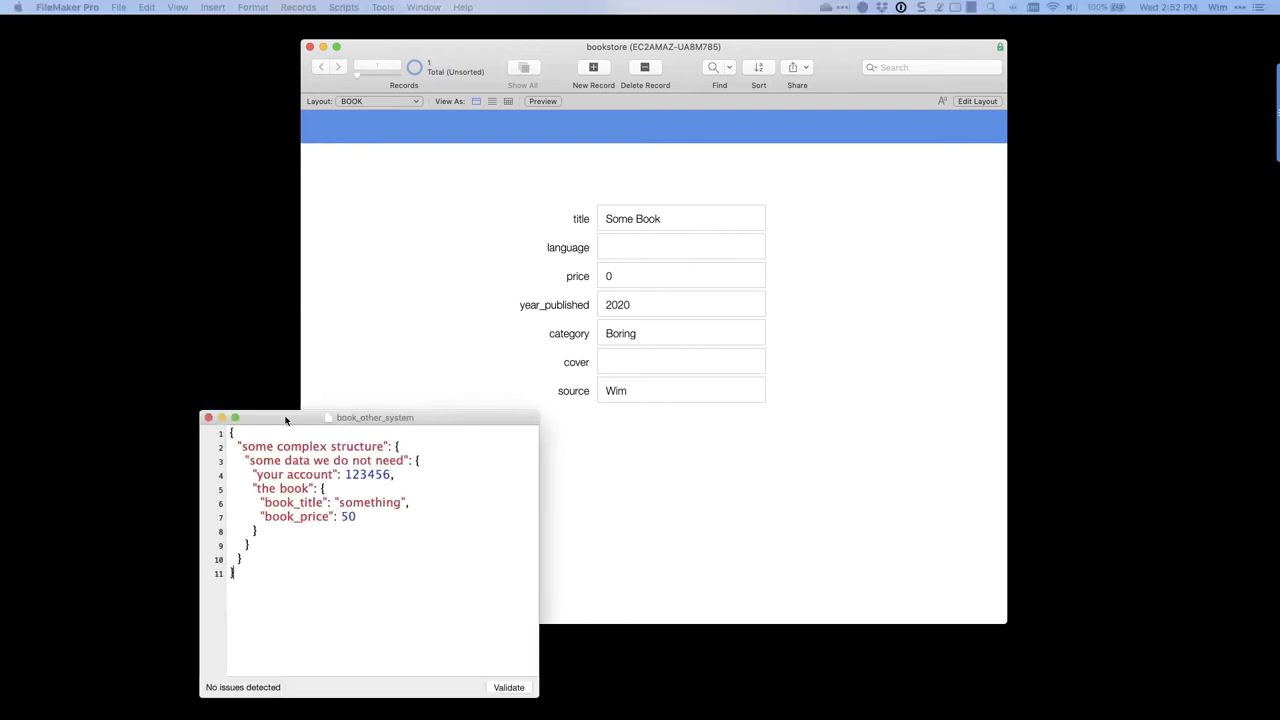
Step: Place the book_other_system and Data_API JSON documents side by side and compare their title and price entries
drag(269, 421, 127, 388)
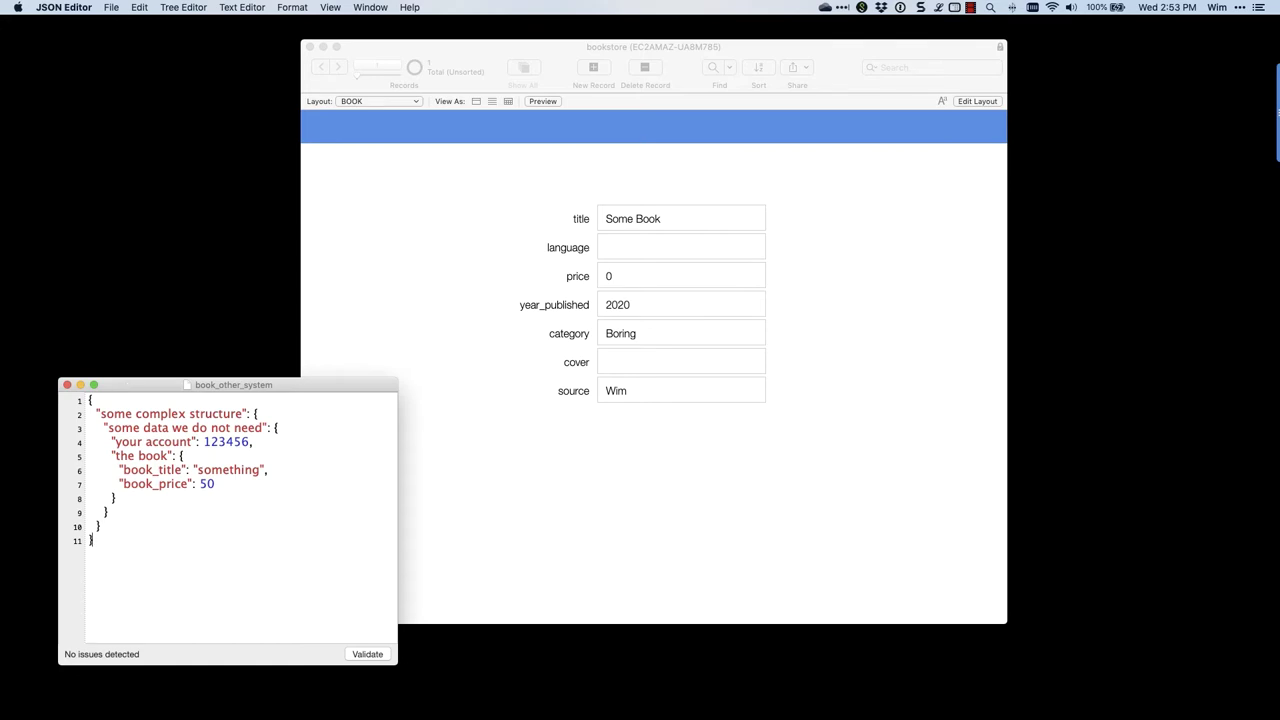
drag(704, 410, 485, 390)
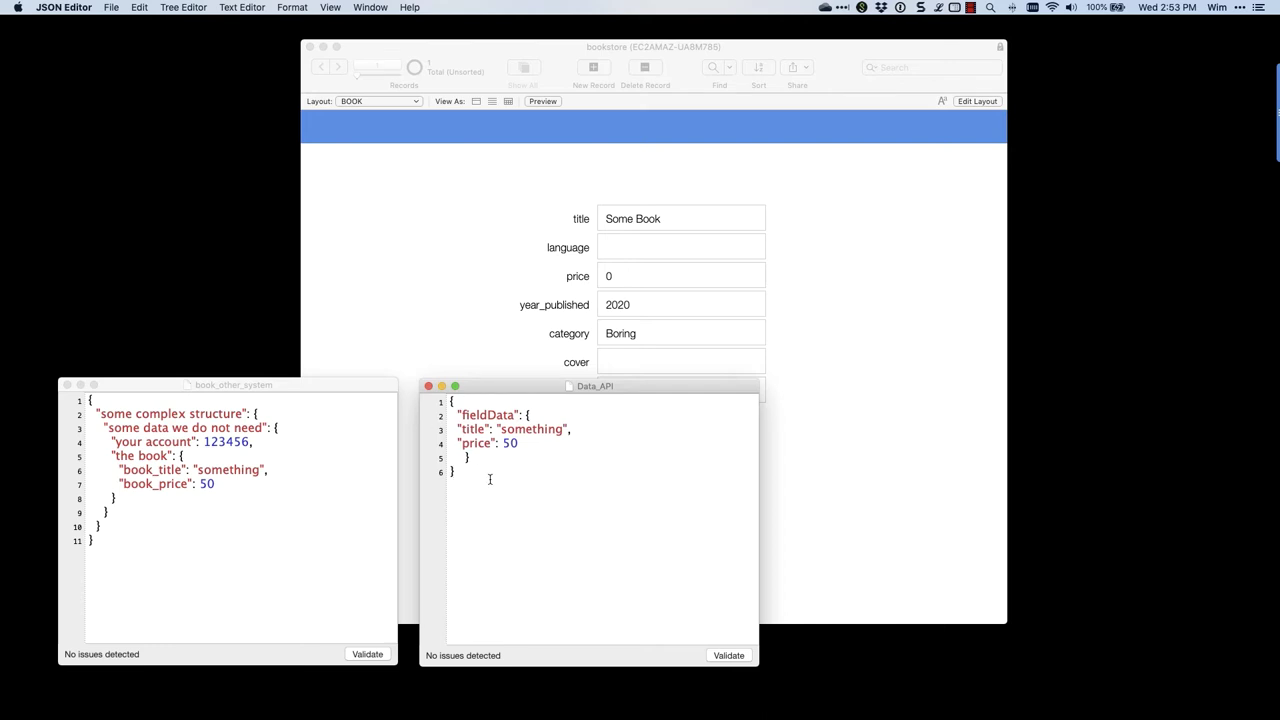
key(super+a)
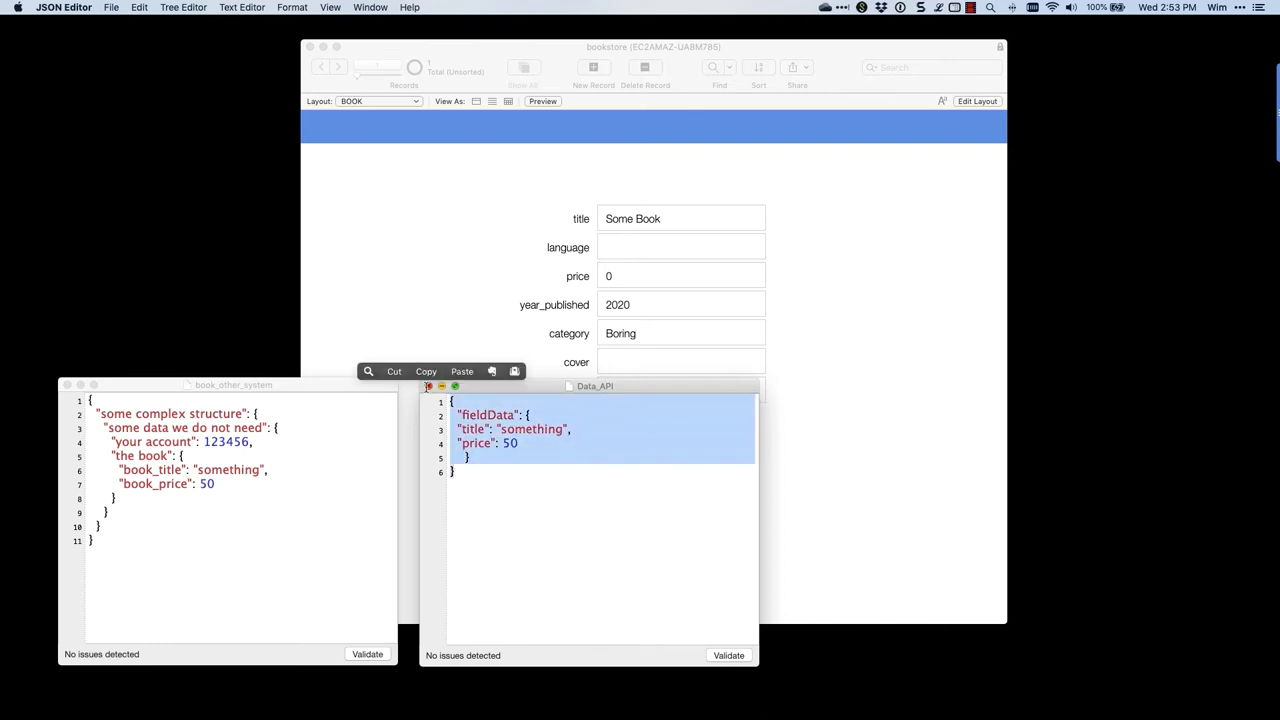
click(529, 508)
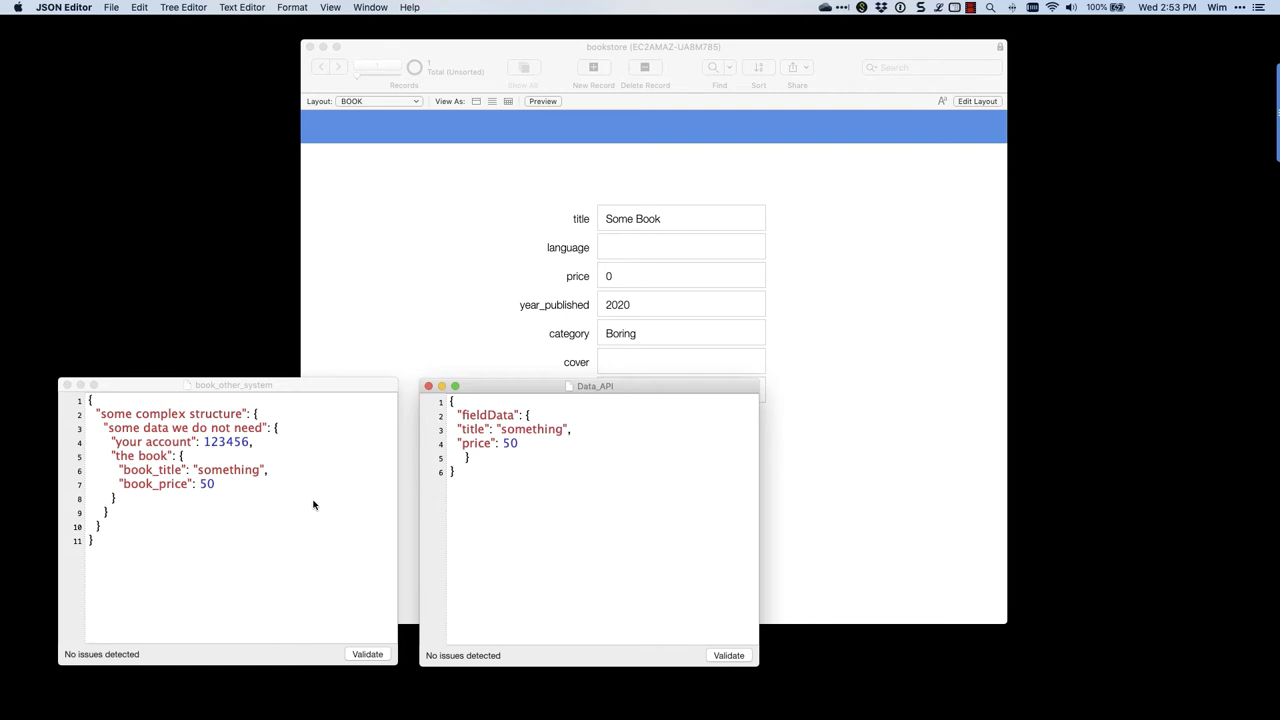
click(231, 484)
drag(231, 484, 90, 469)
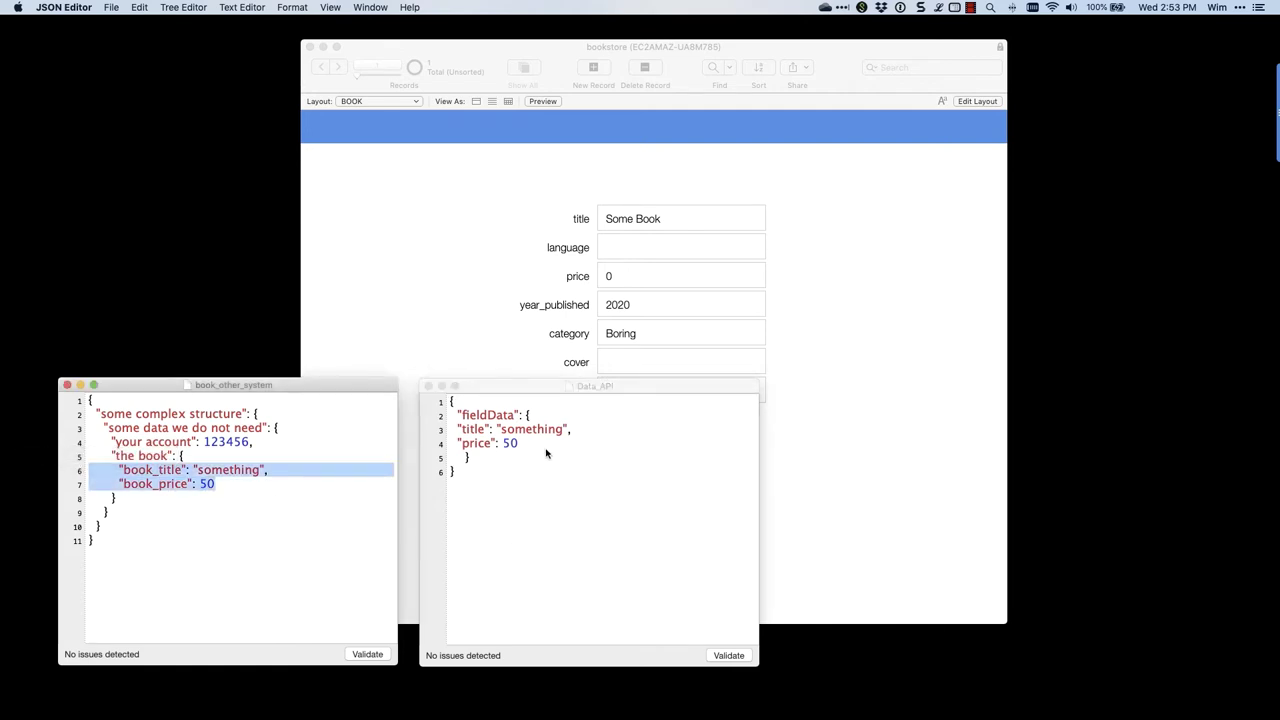
drag(531, 445, 409, 428)
click(530, 517)
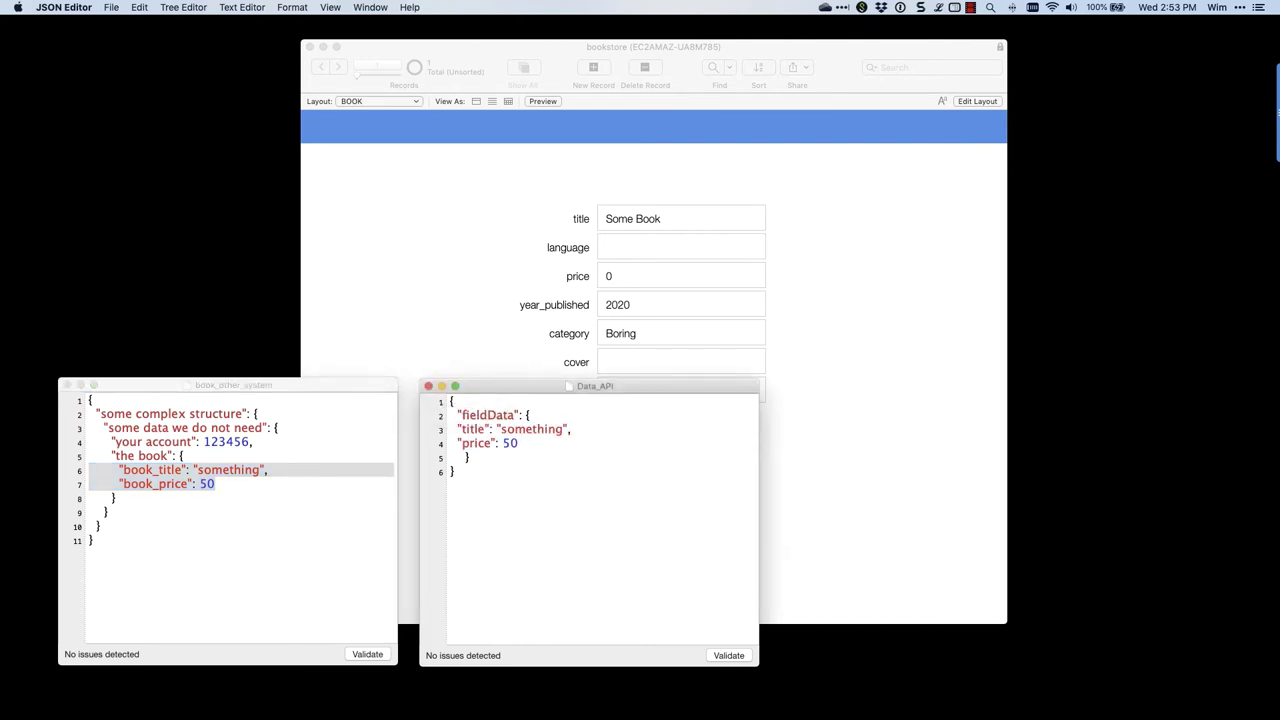
Step: Switch to Claris Connect in Microsoft Edge and create a flow named demo in the Engage 2020 project
drag(0, 41, 825, 41)
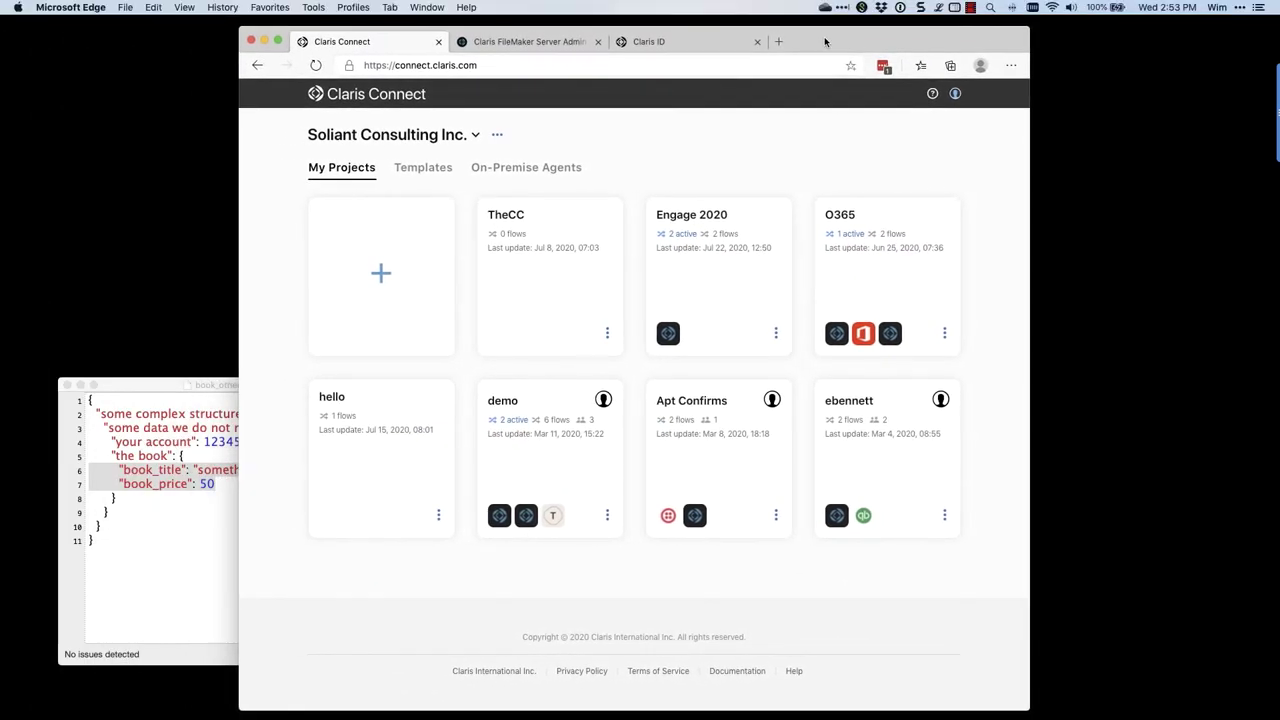
click(710, 286)
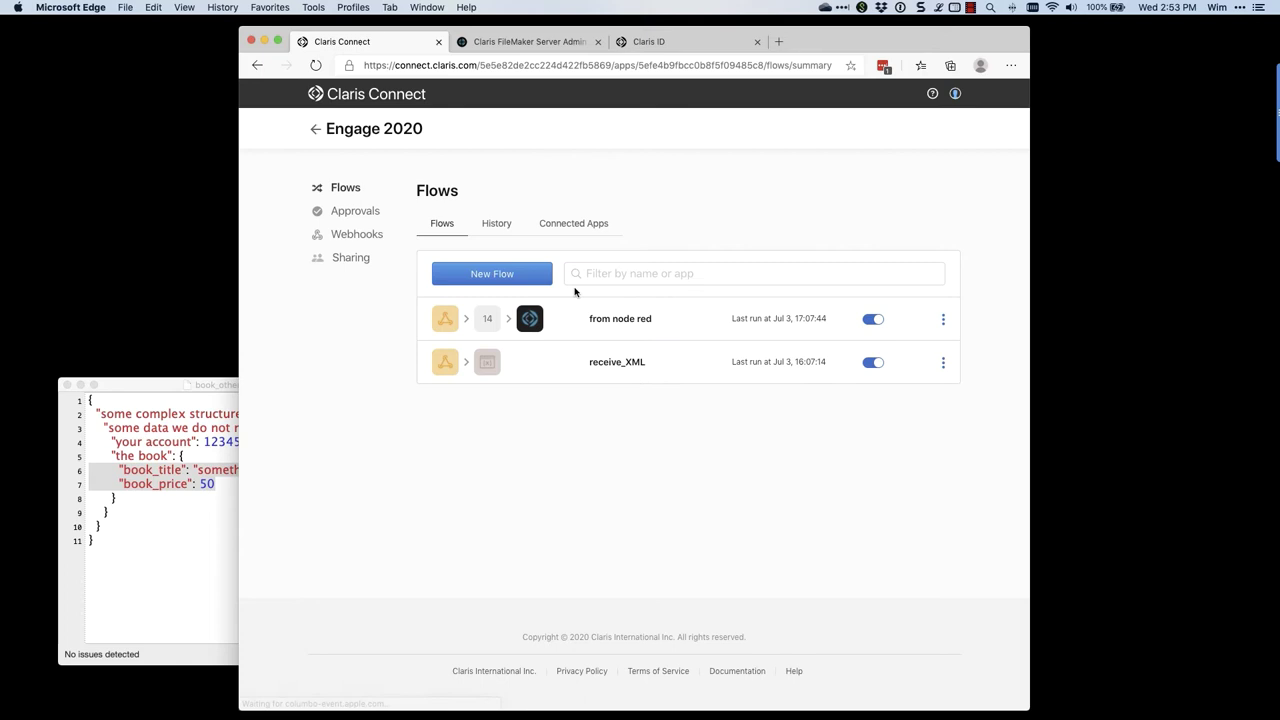
click(491, 275)
text(demo)
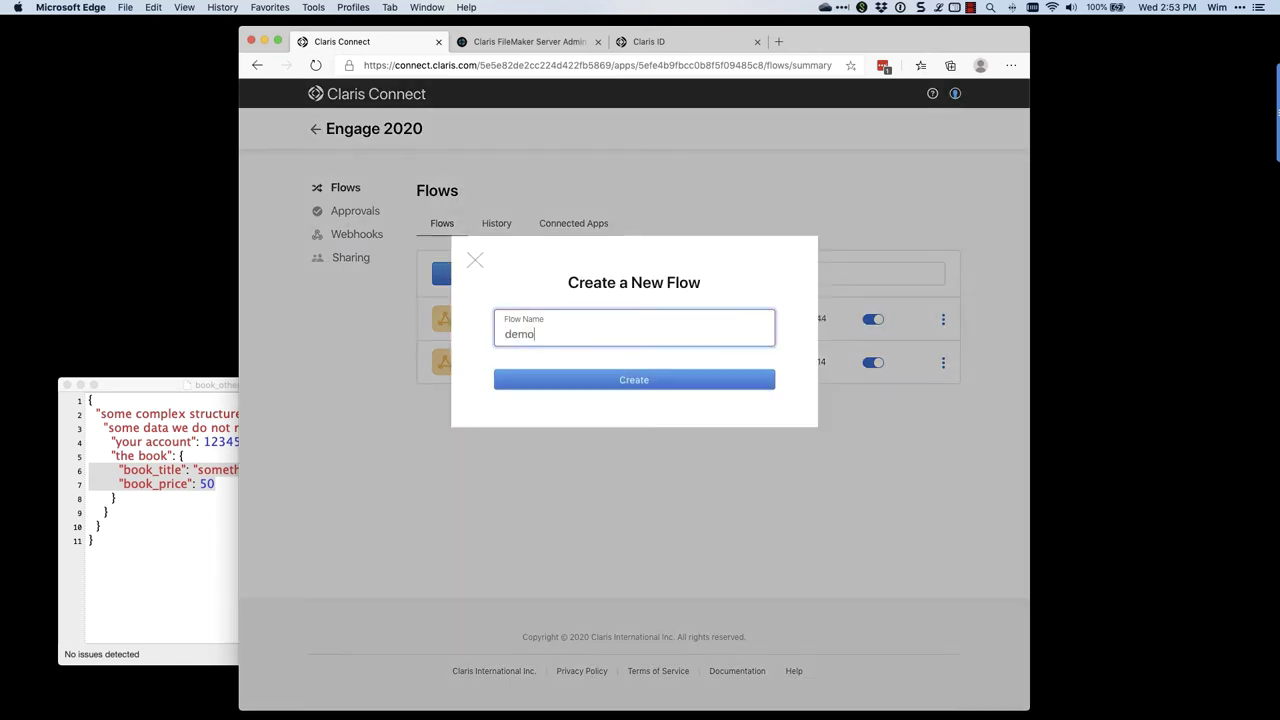
click(612, 380)
Step: Choose the Webhooks utility's Incoming HTTP Request as the demo flow's trigger
scroll(570, 364, down, 2)
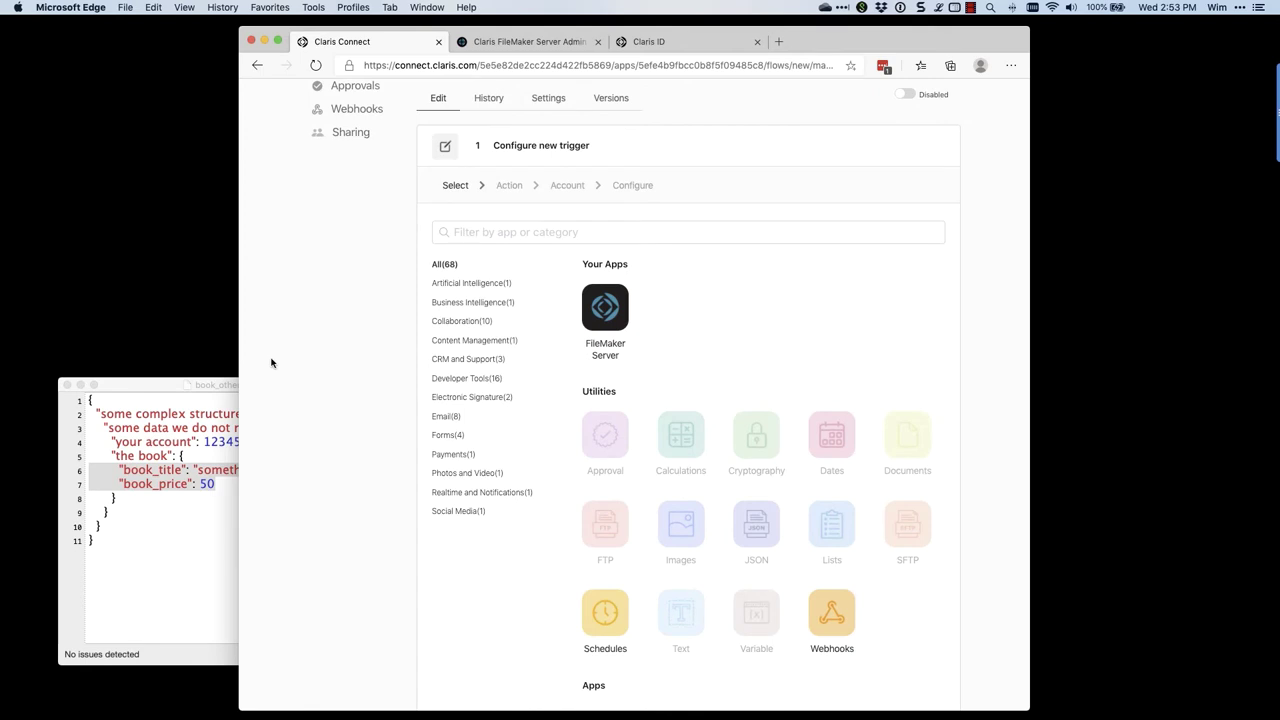
click(824, 623)
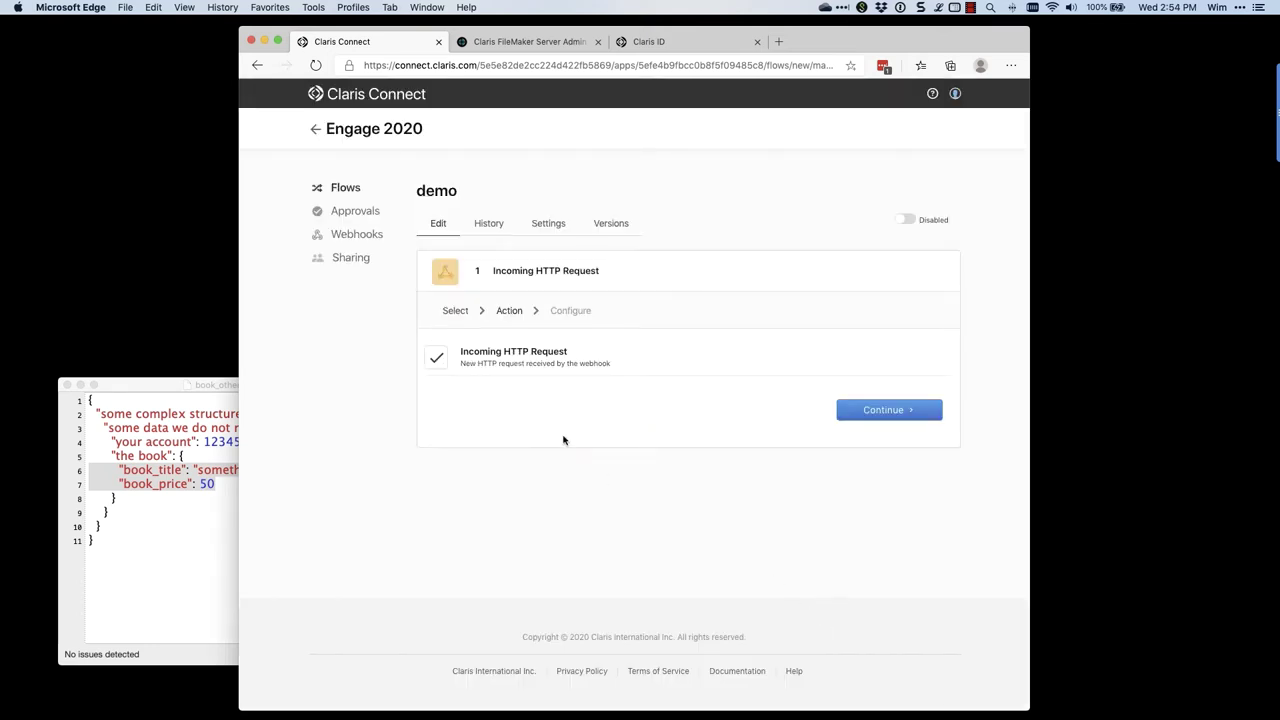
click(848, 405)
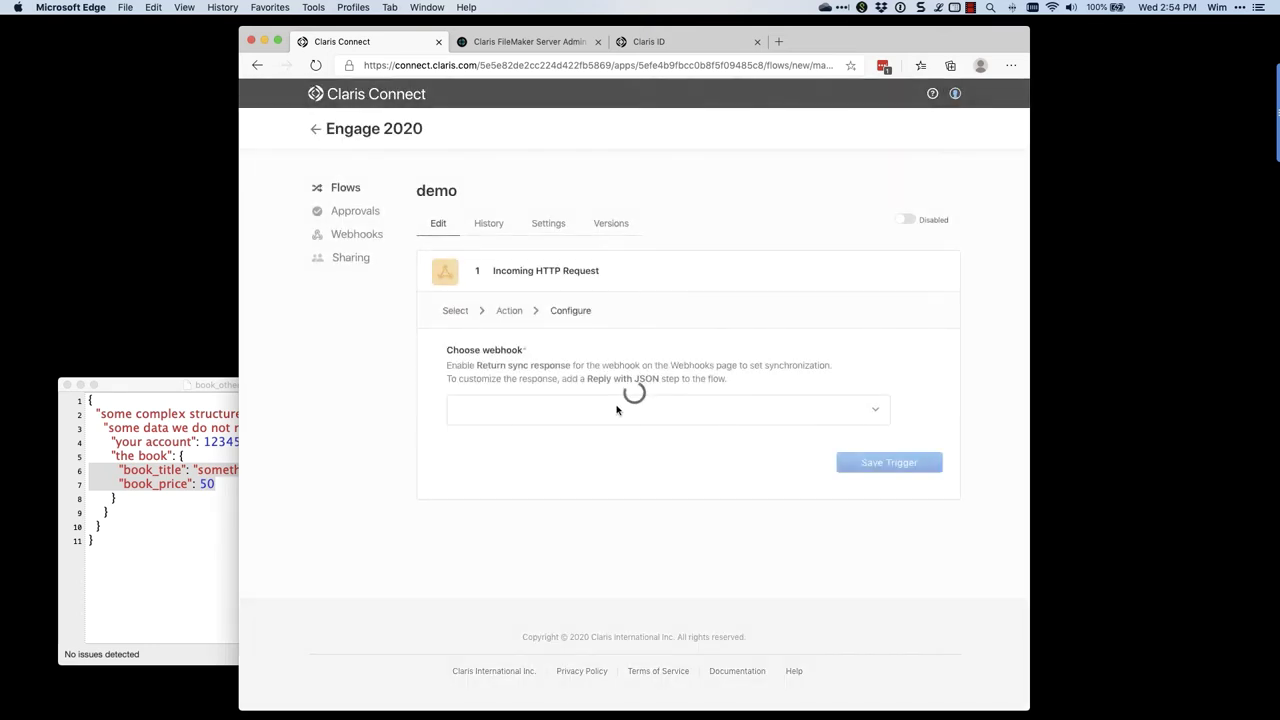
Step: Create a new webhook named book_demo for the Incoming HTTP Request trigger
click(480, 410)
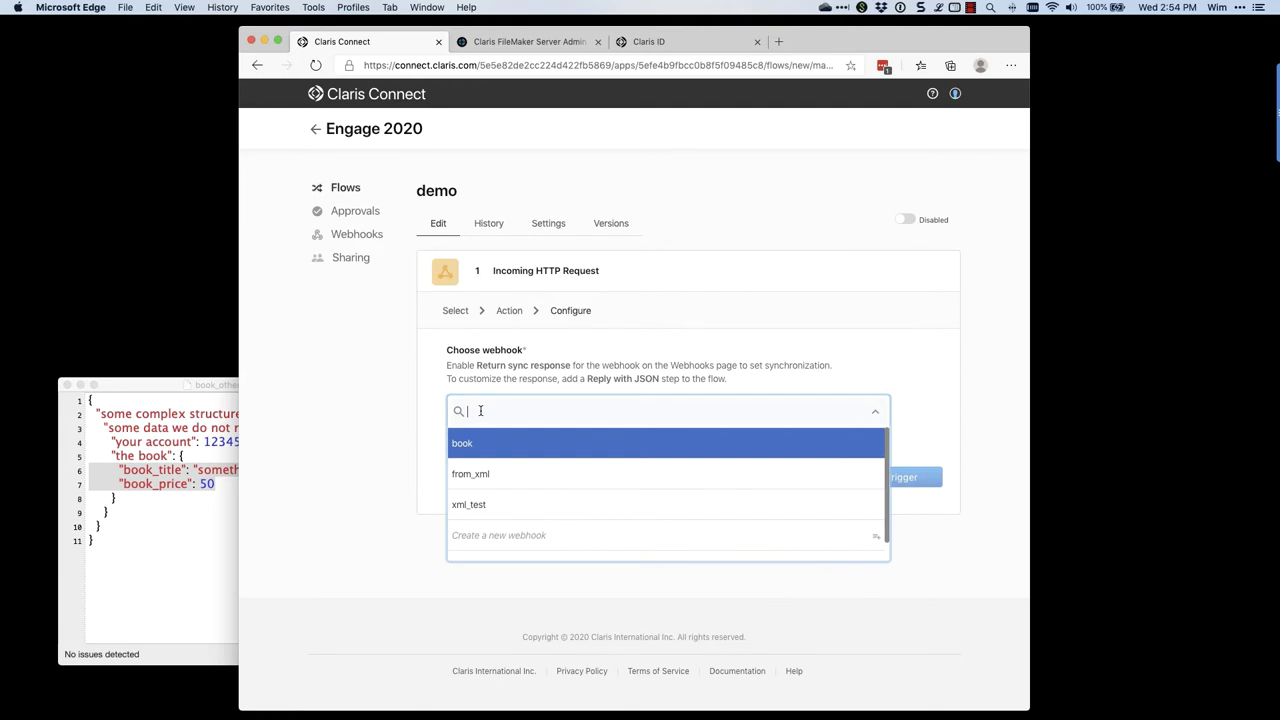
click(500, 534)
text(d)
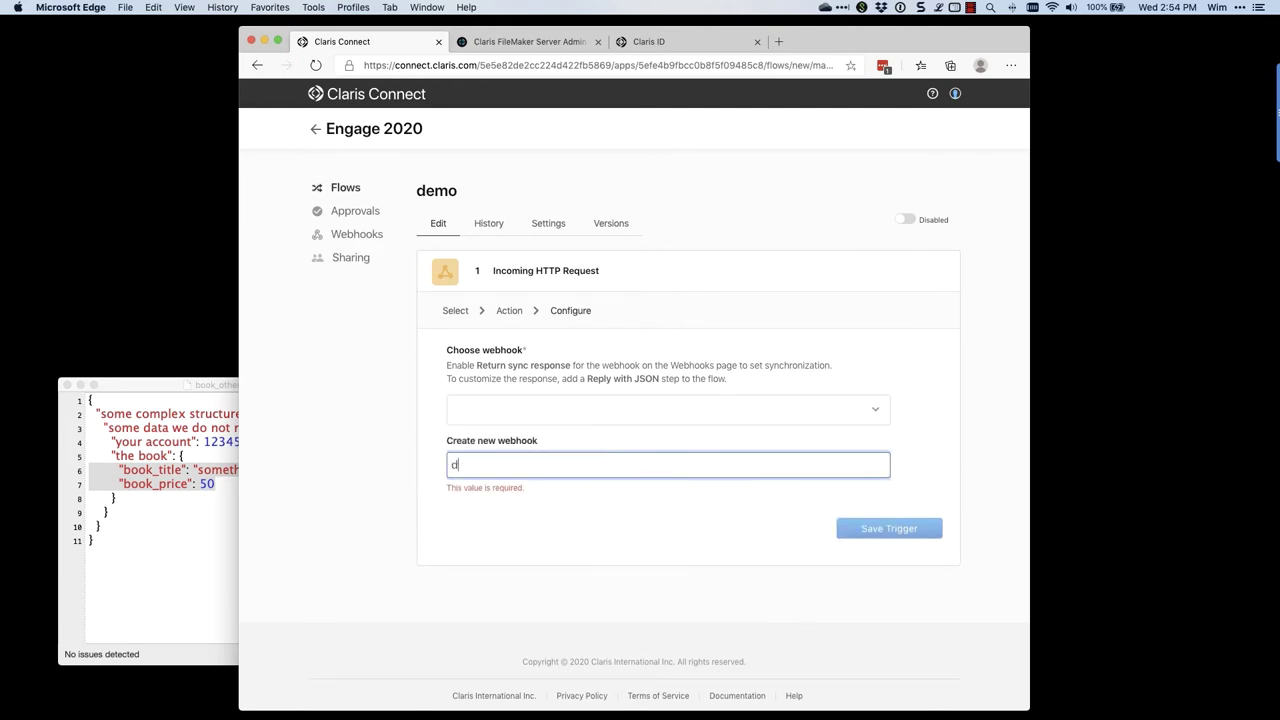
key(BackSpace)
text(book_demo)
key(Return)
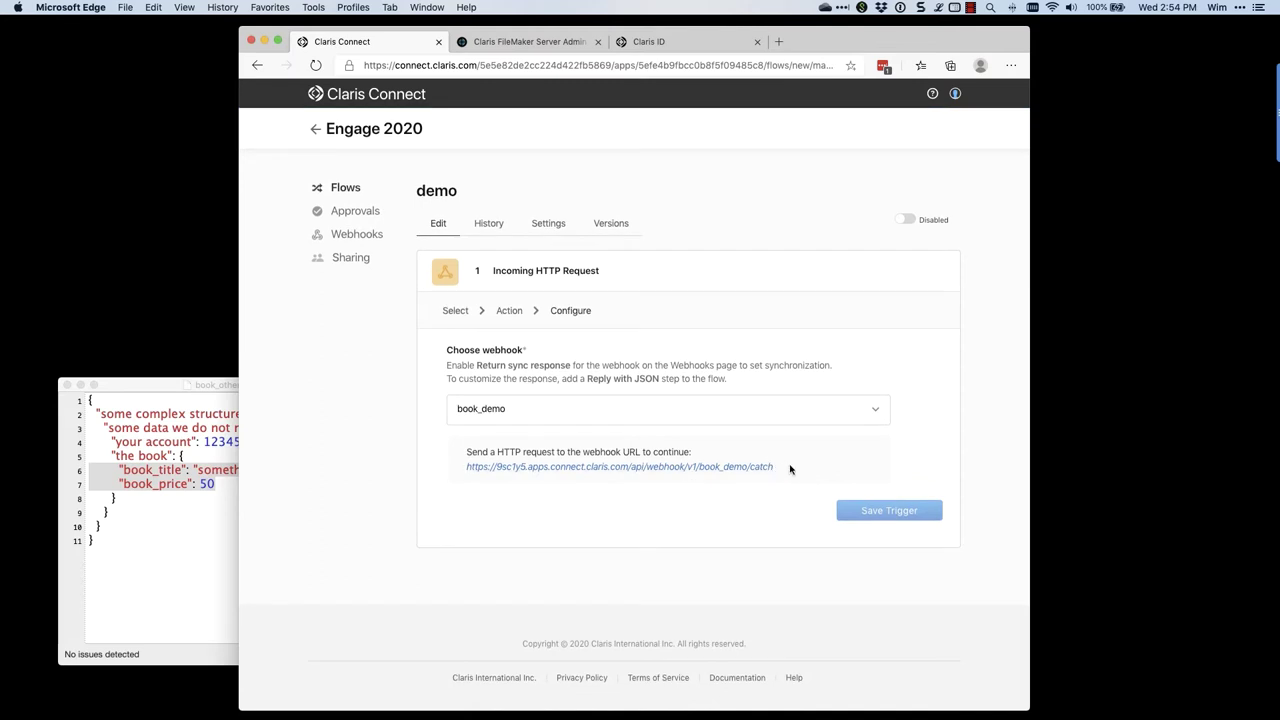
Step: Copy the book_demo webhook's URL
drag(790, 469, 466, 469)
key(super+c)
click(457, 458)
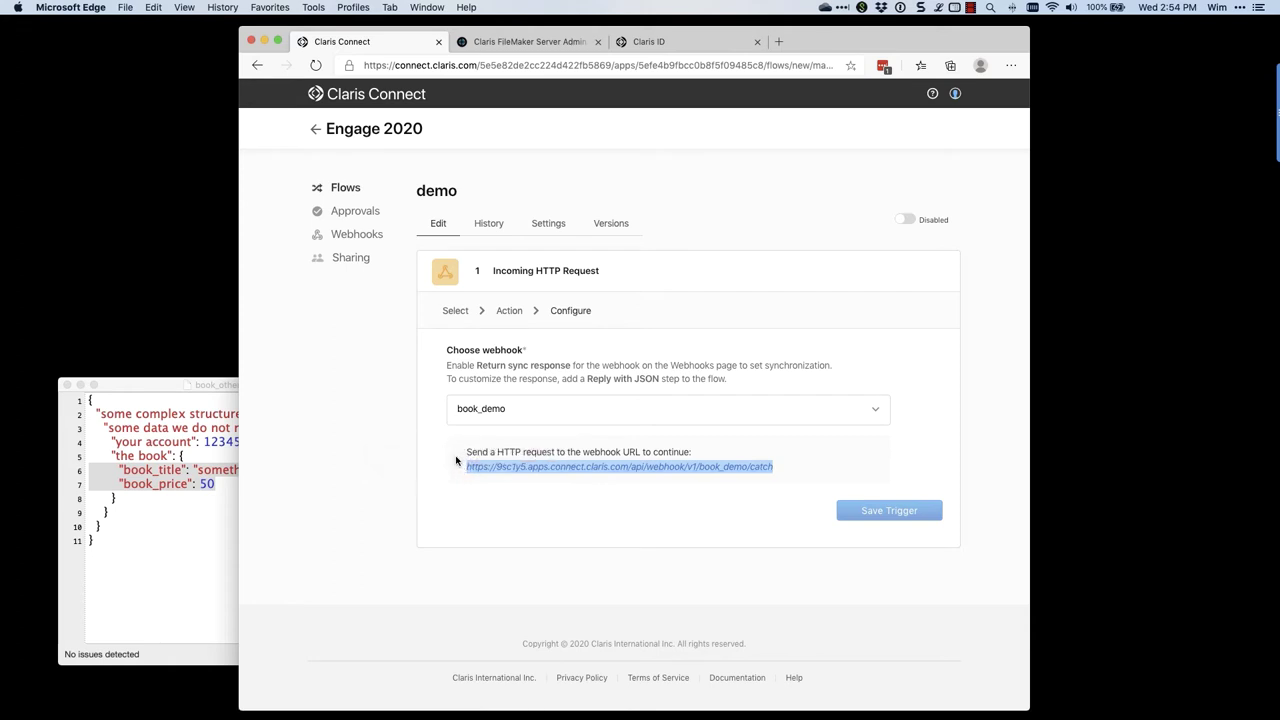
Step: Switch to Postman and create a new POST request addressed to the copied book_demo webhook URL
click(345, 487)
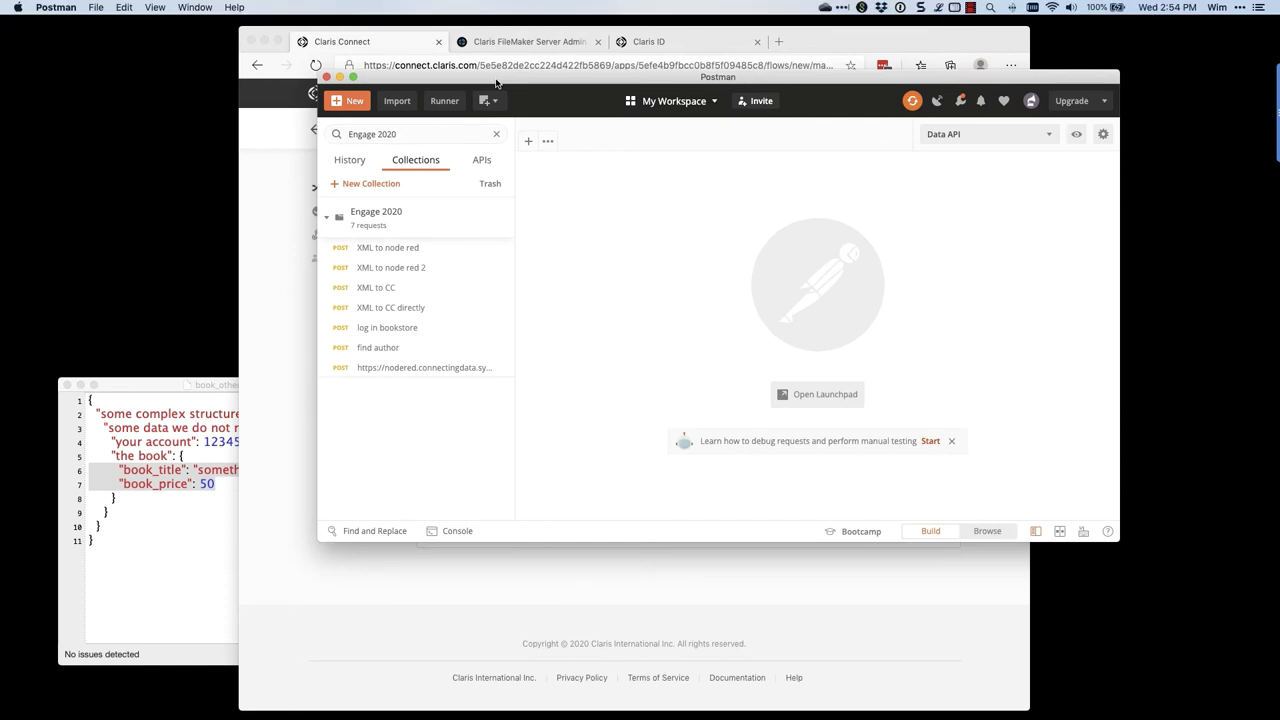
click(528, 143)
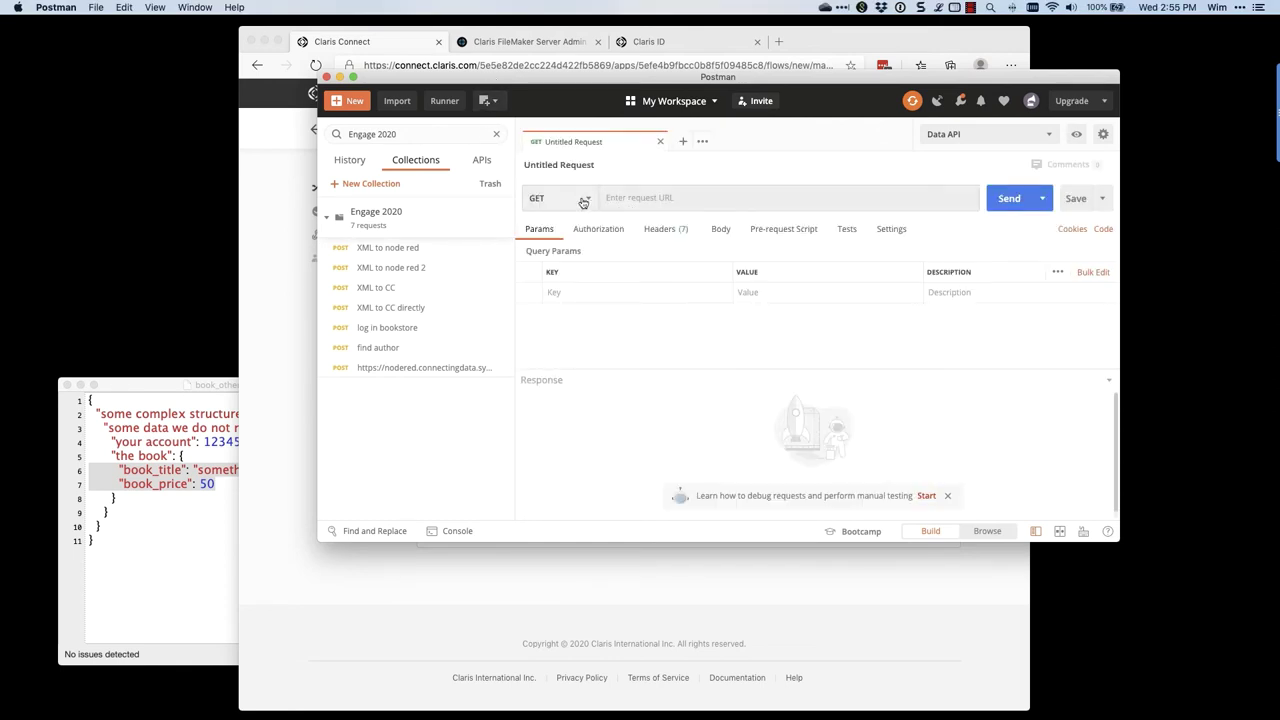
click(587, 200)
click(556, 245)
key(super+v)
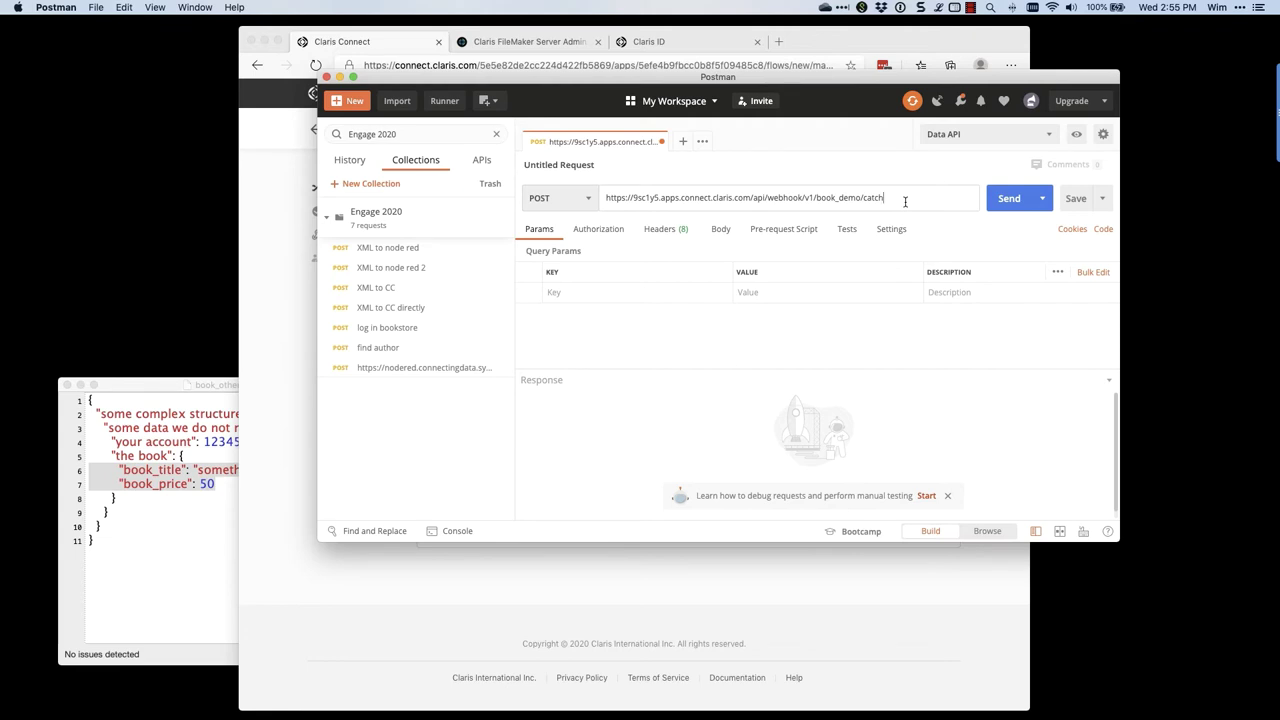
Step: Set the POST request's body to raw with the JSON format
click(721, 229)
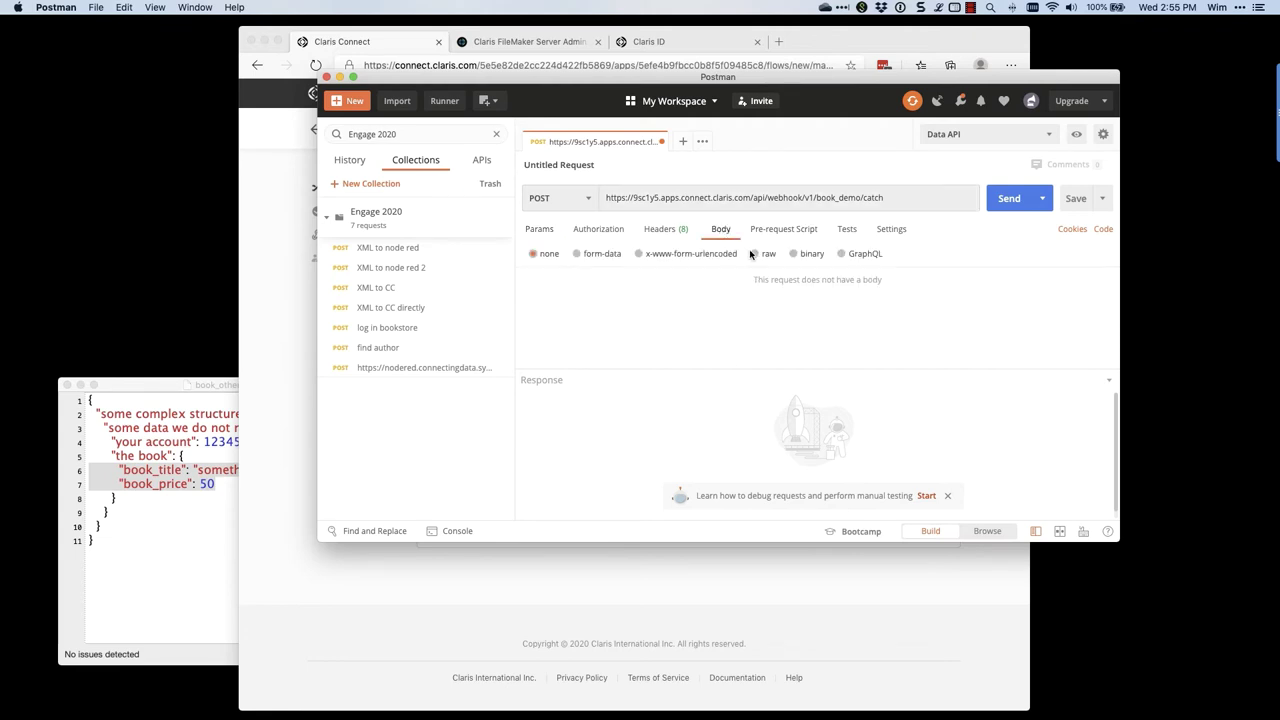
click(755, 254)
click(903, 254)
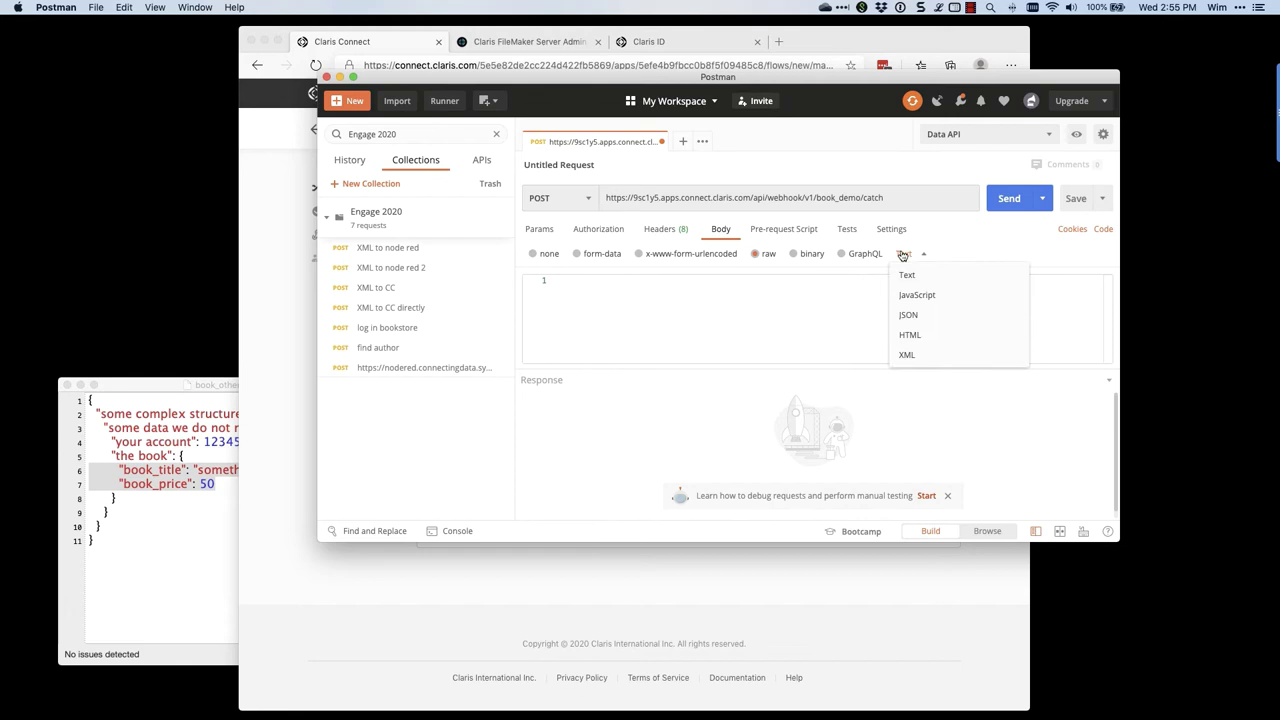
click(931, 318)
Step: Copy the entire book_other_system JSON from JSON Editor into the Postman request body and send the request to the webhook
click(172, 510)
click(165, 537)
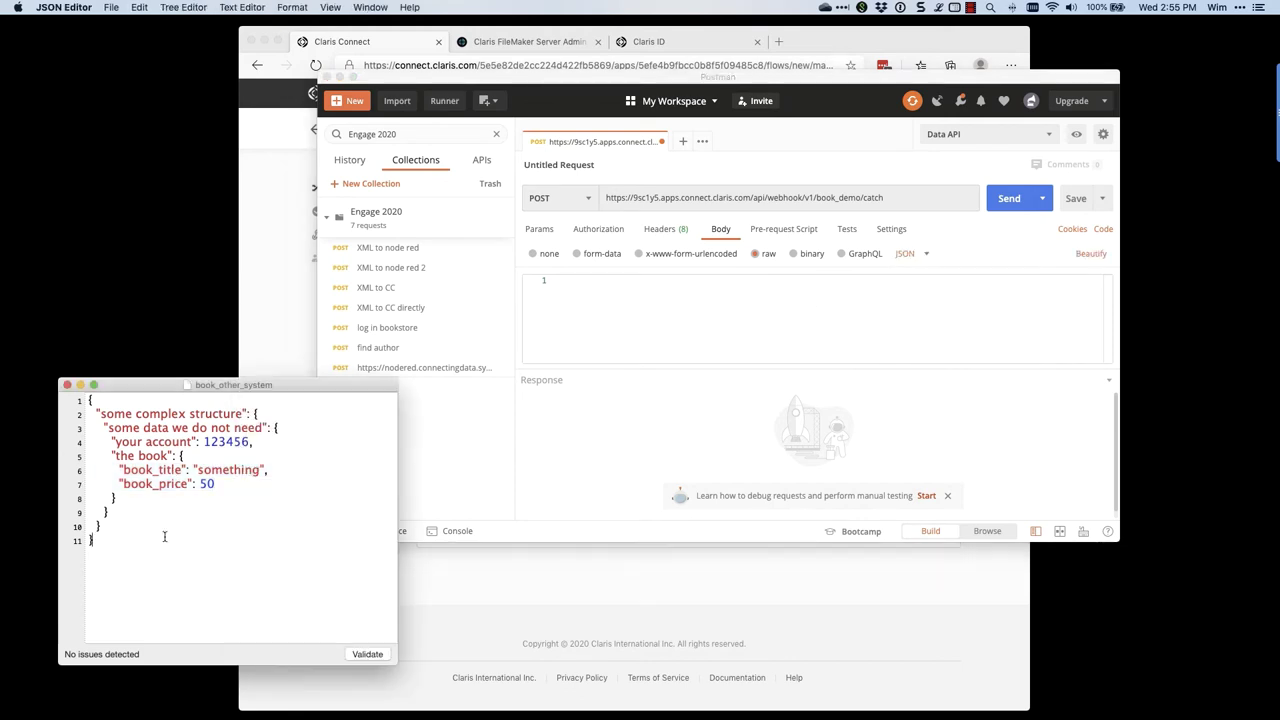
key(super+a)
key(super+c)
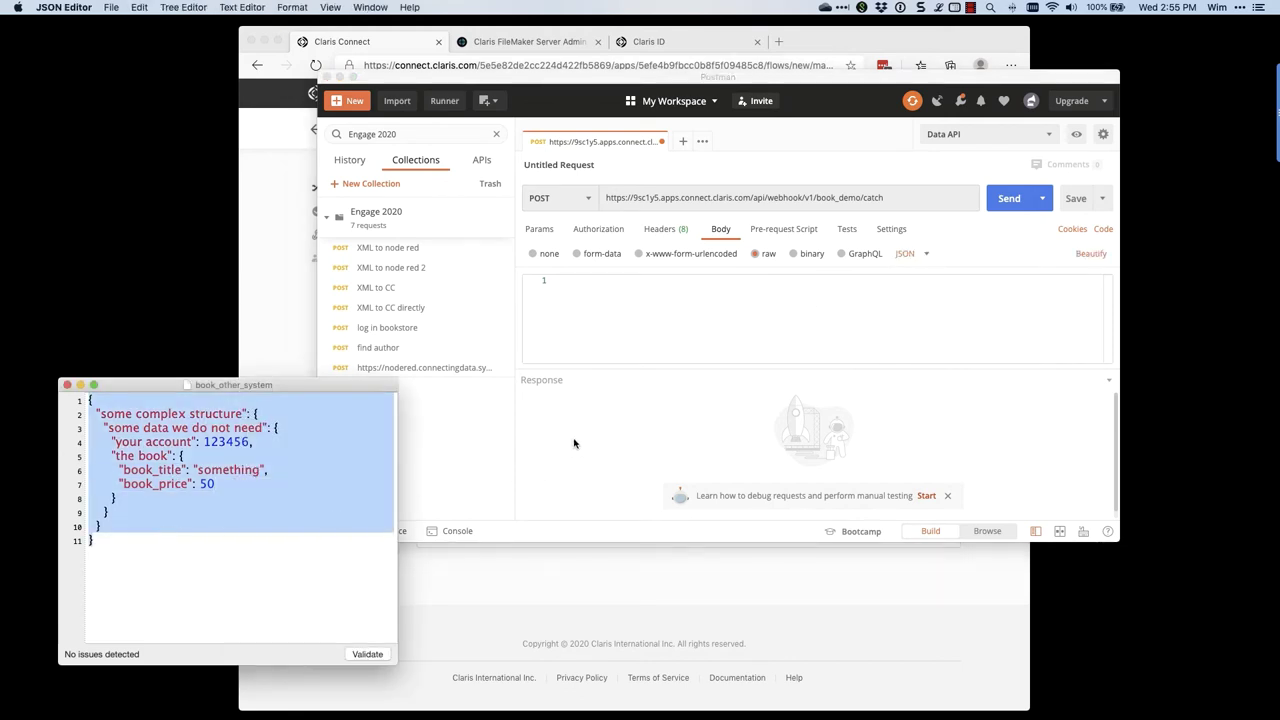
click(609, 337)
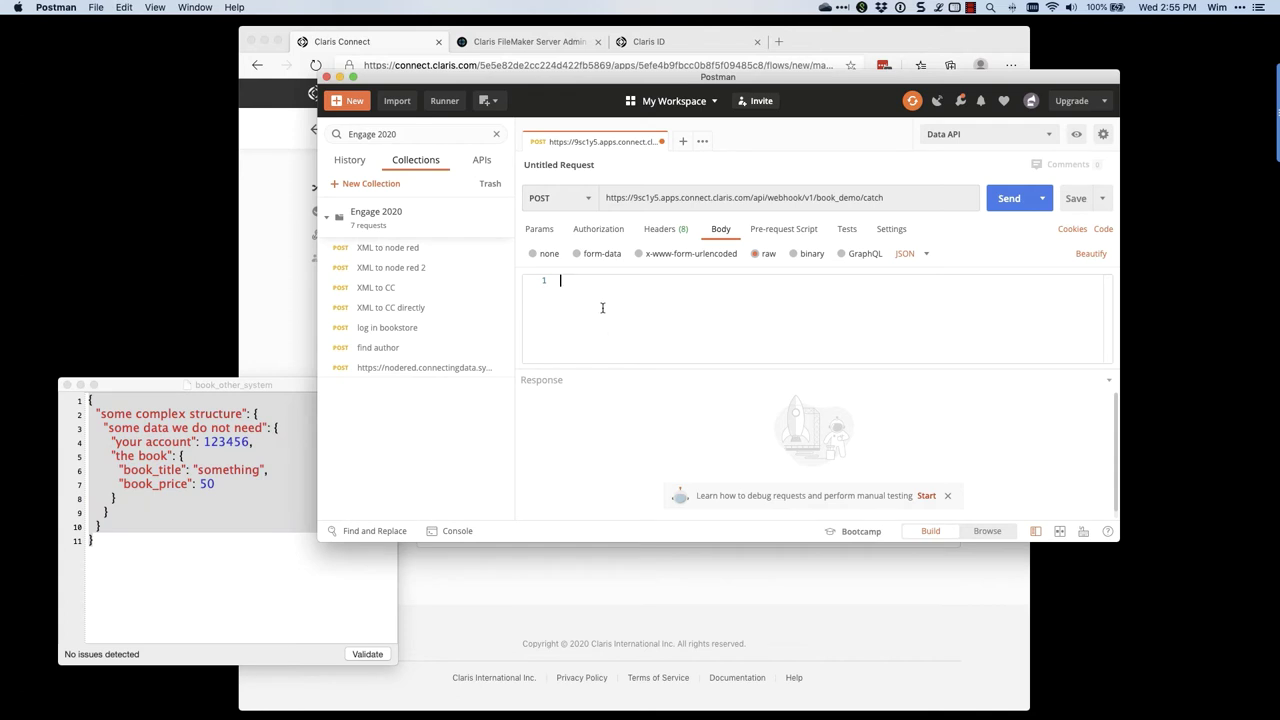
key(super+v)
scroll(756, 334, up, 3)
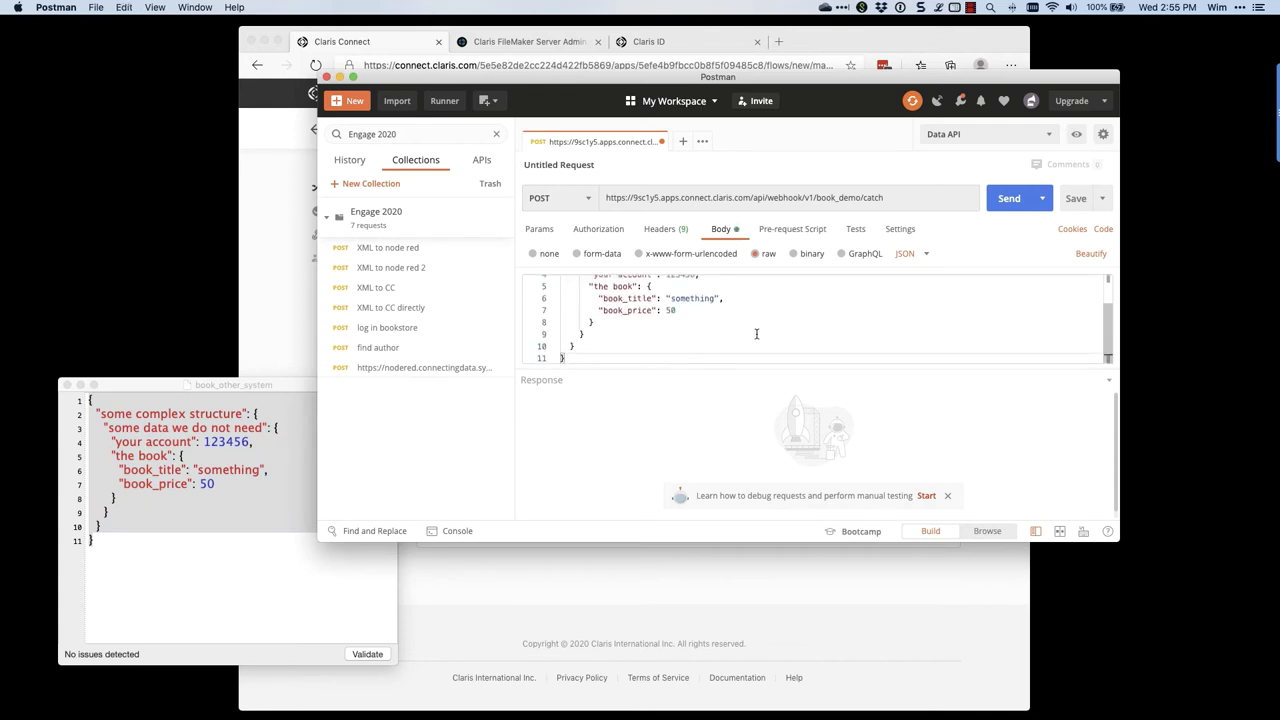
click(1013, 198)
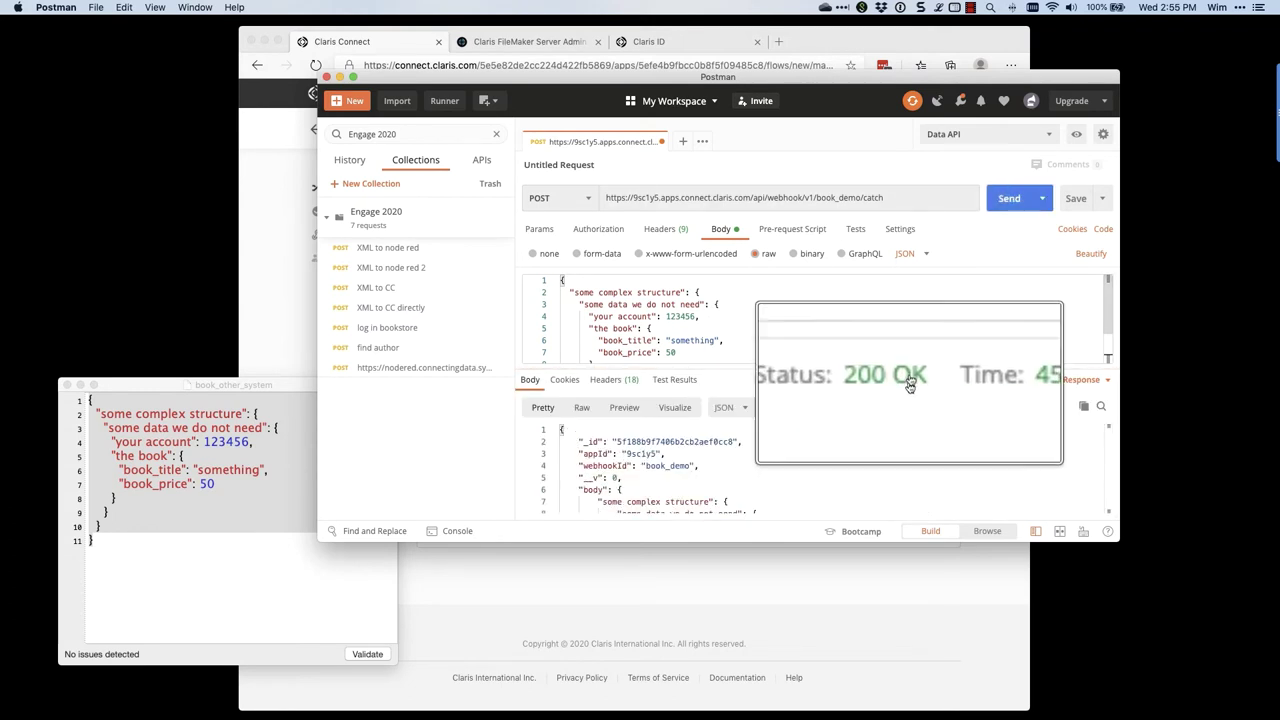
mouse_move(876, 380)
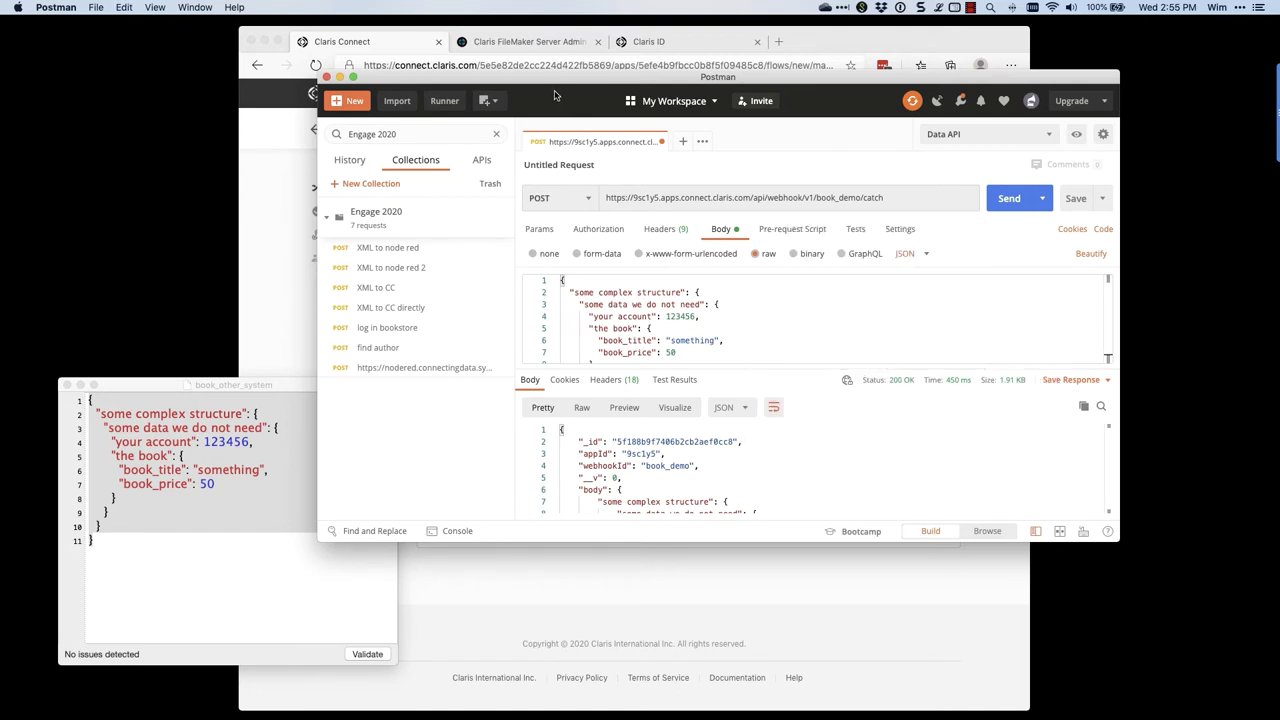
Step: Move Postman aside, return to Claris Connect in Microsoft Edge and save the book_demo trigger
drag(551, 88, 852, 338)
click(804, 258)
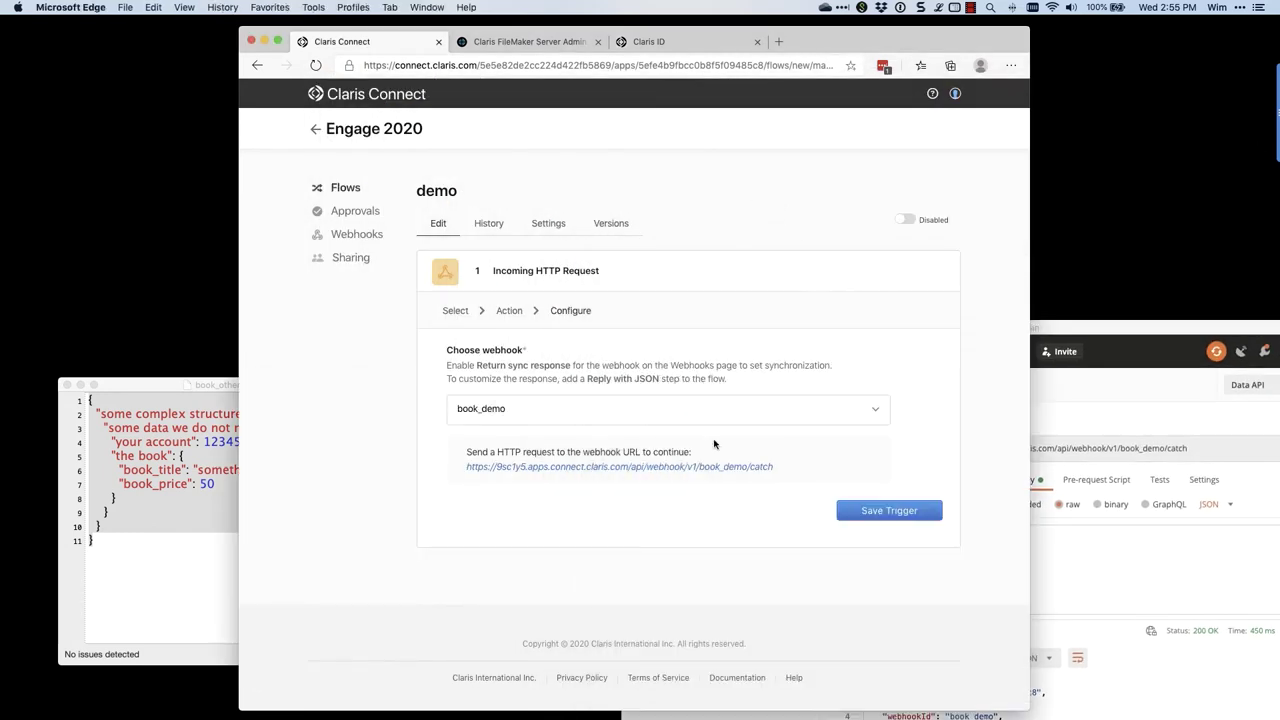
click(882, 513)
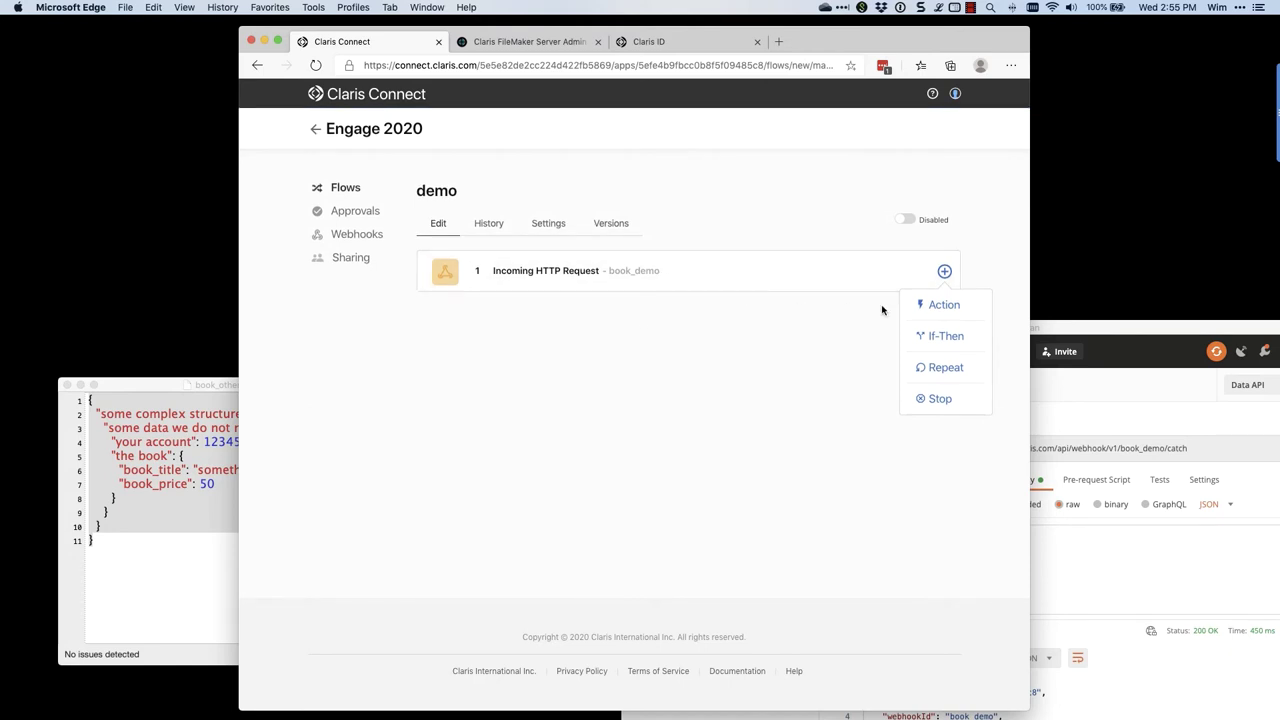
Step: Add a FileMaker Server Create Record action after the webhook trigger, using the bookstore on 19 account and the BOOK layout
click(940, 308)
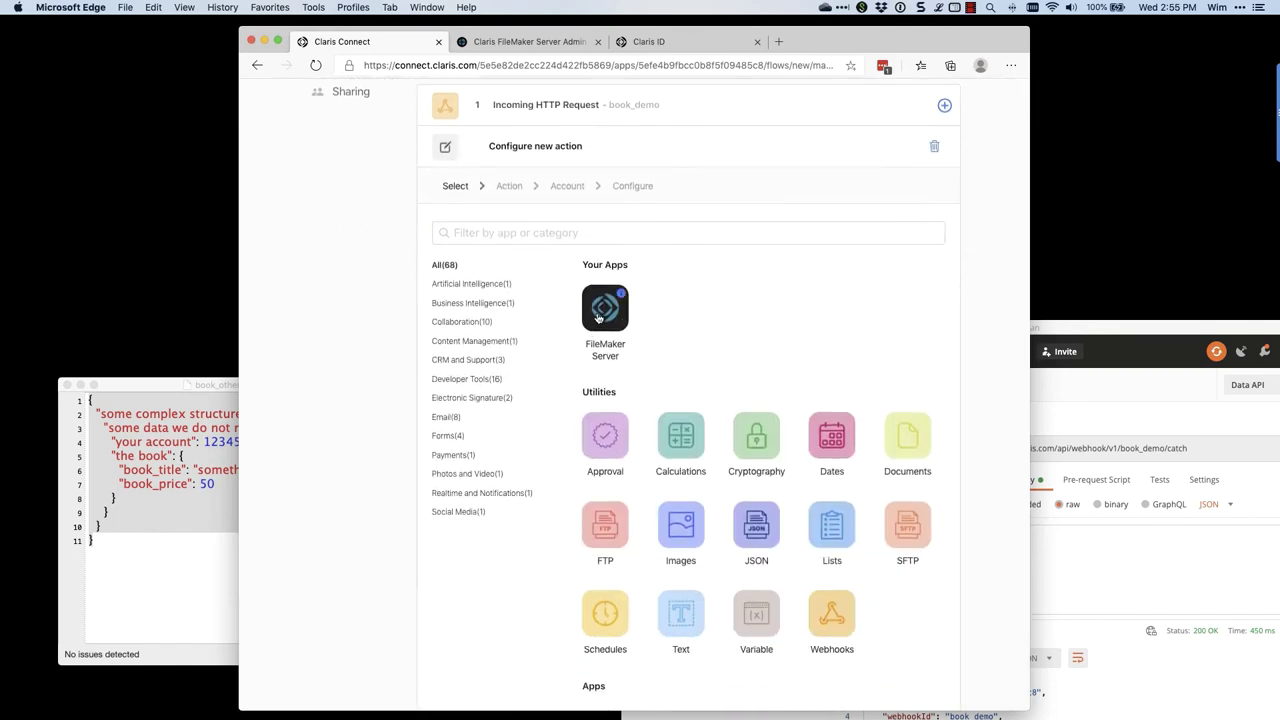
click(596, 318)
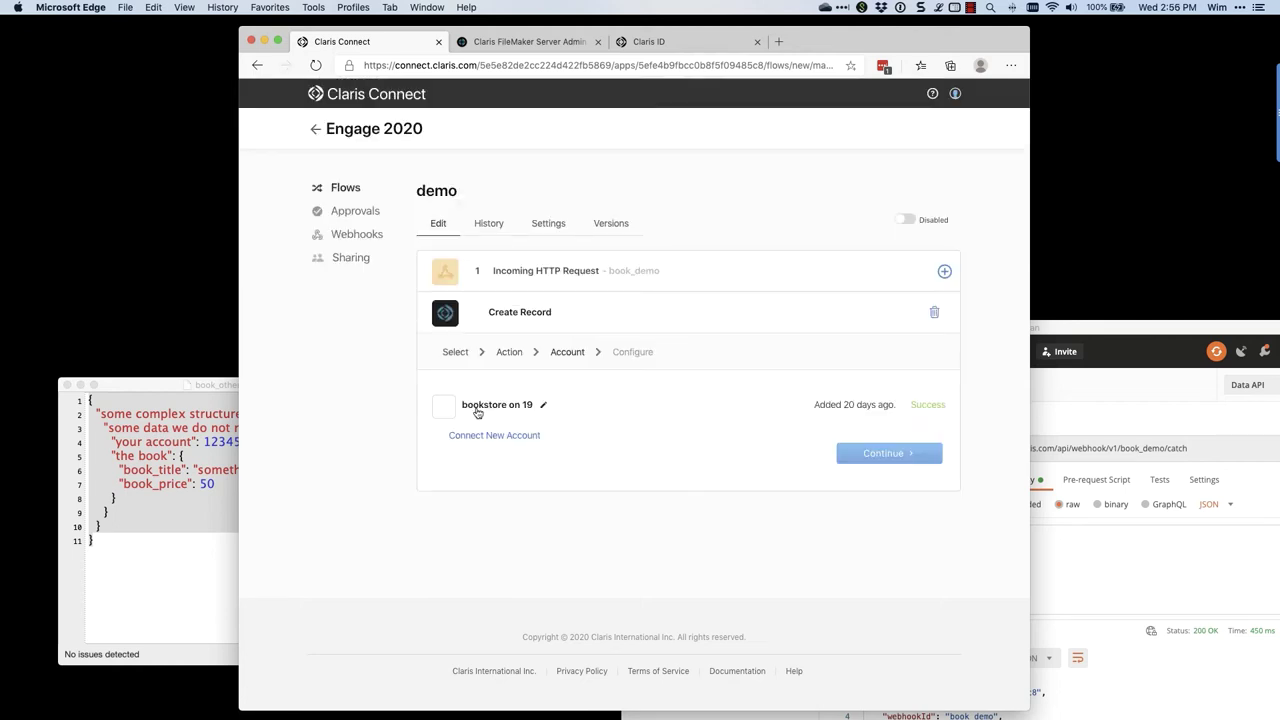
click(477, 410)
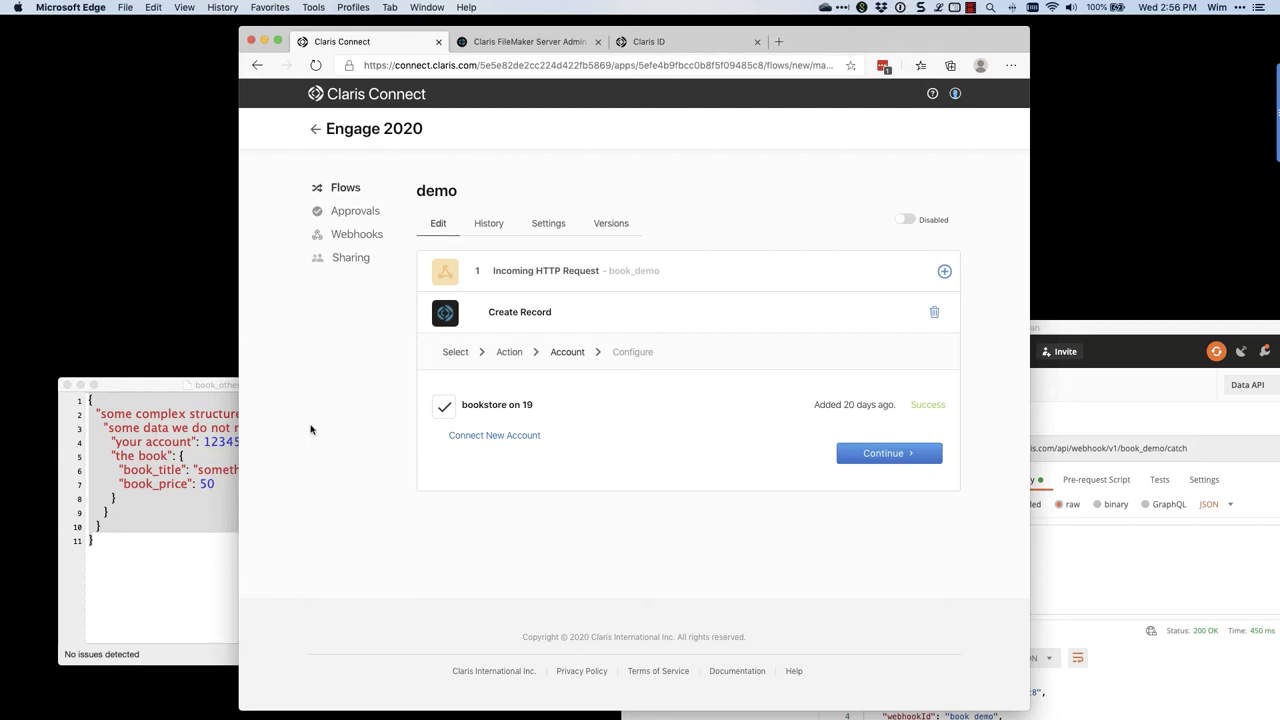
click(871, 453)
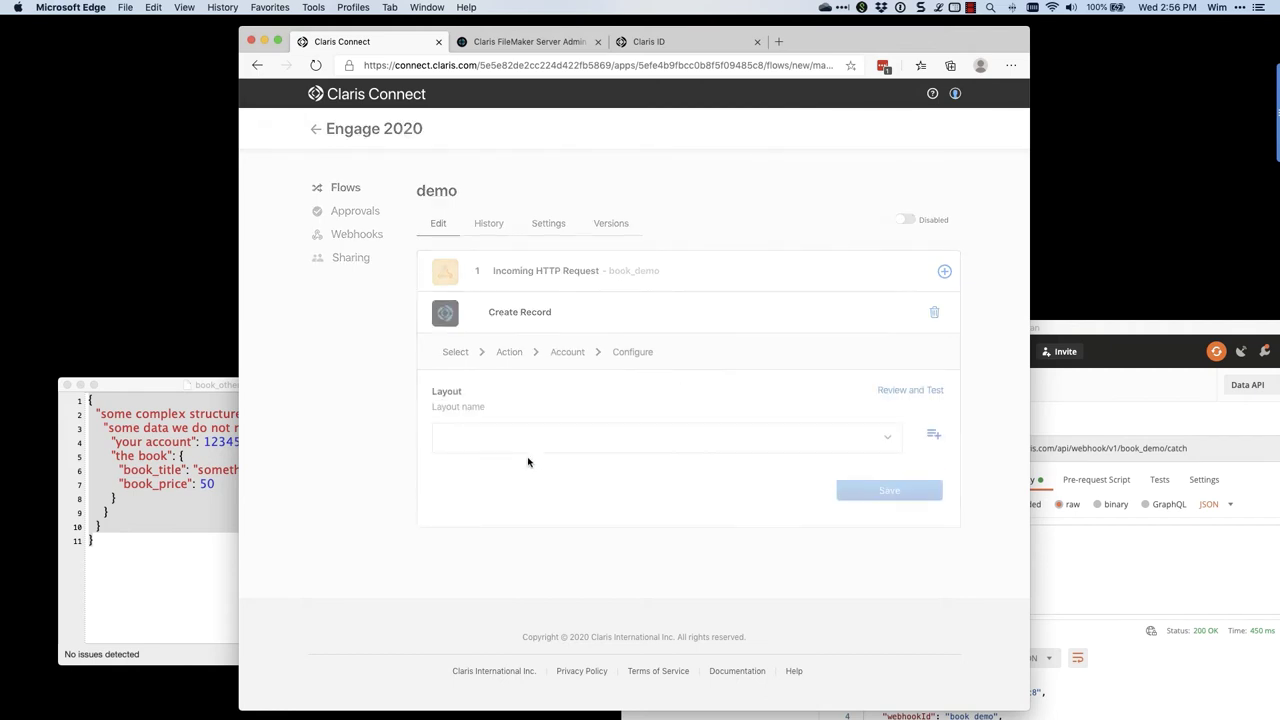
click(484, 439)
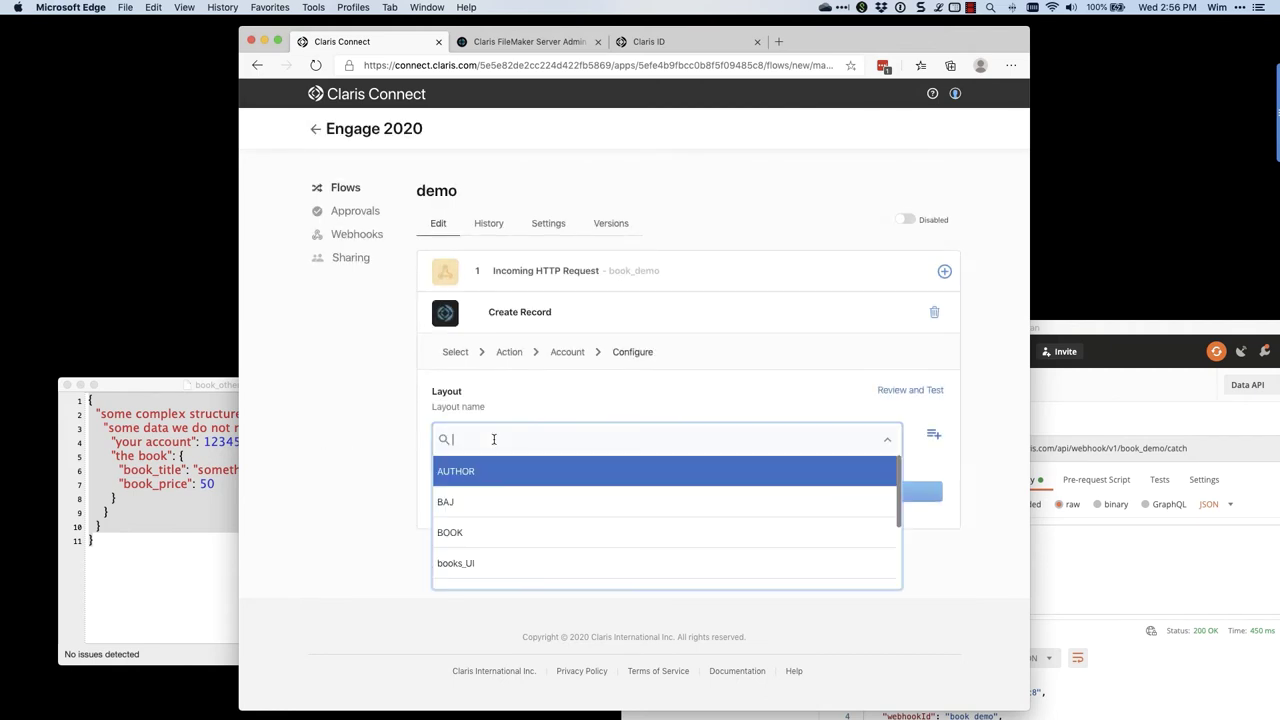
click(550, 533)
Step: Map the record's title field to book_title from the book_demo webhook's request body
scroll(286, 421, down, 2)
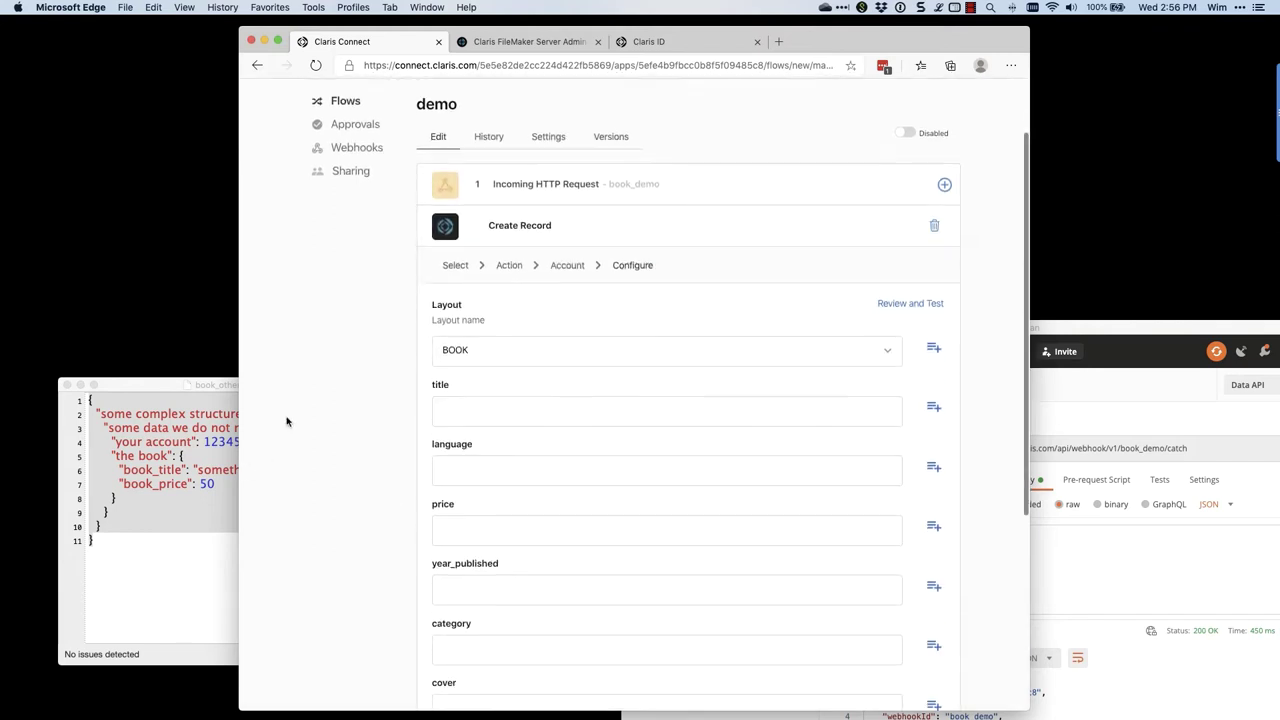
scroll(286, 421, down, 2)
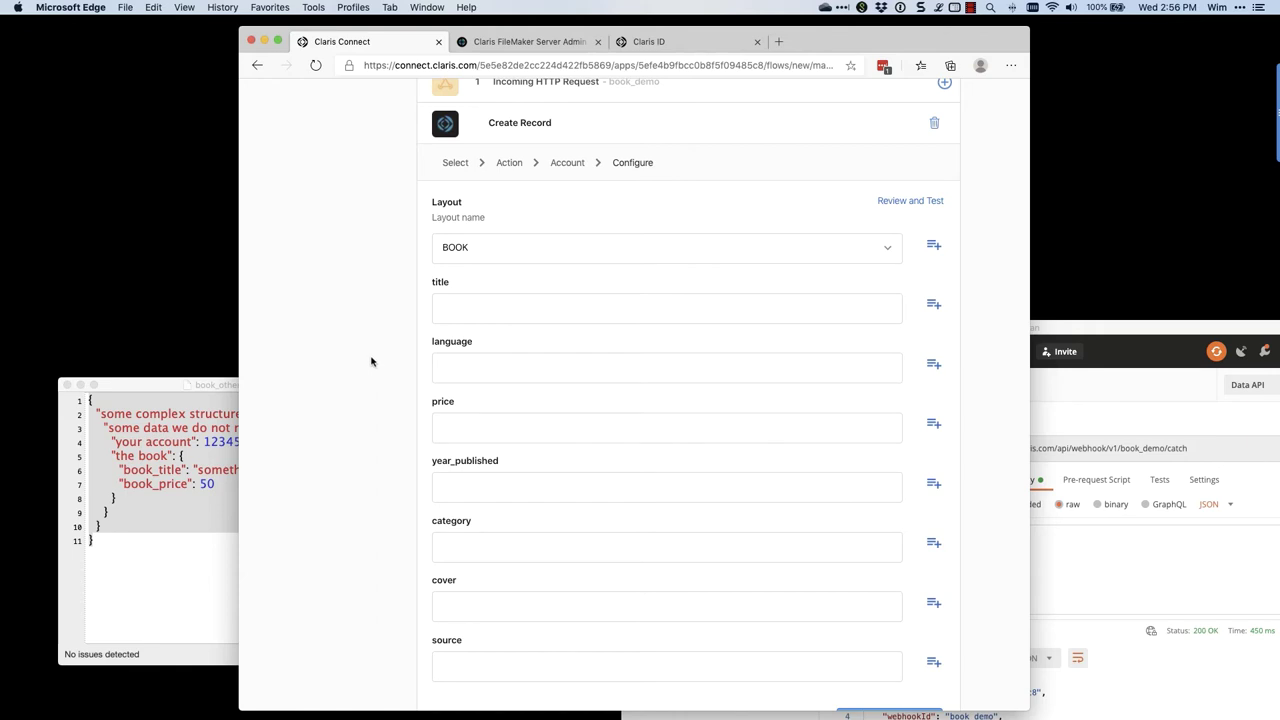
click(546, 305)
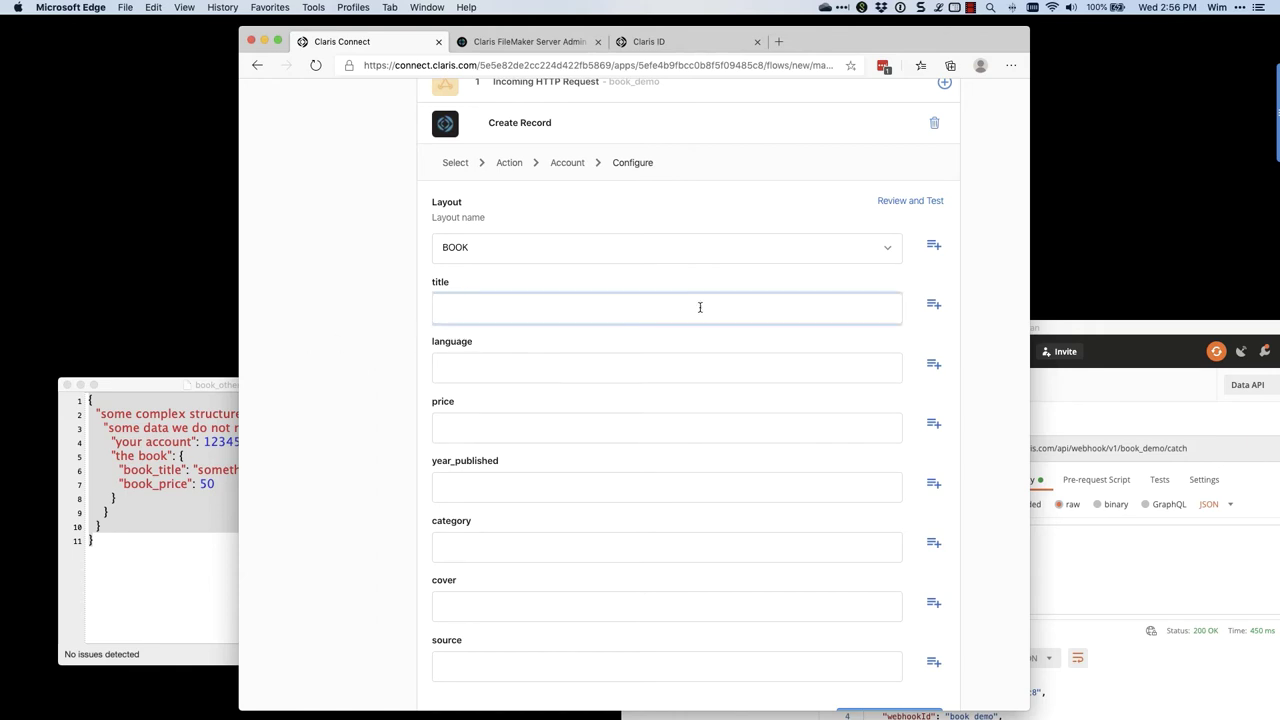
click(933, 305)
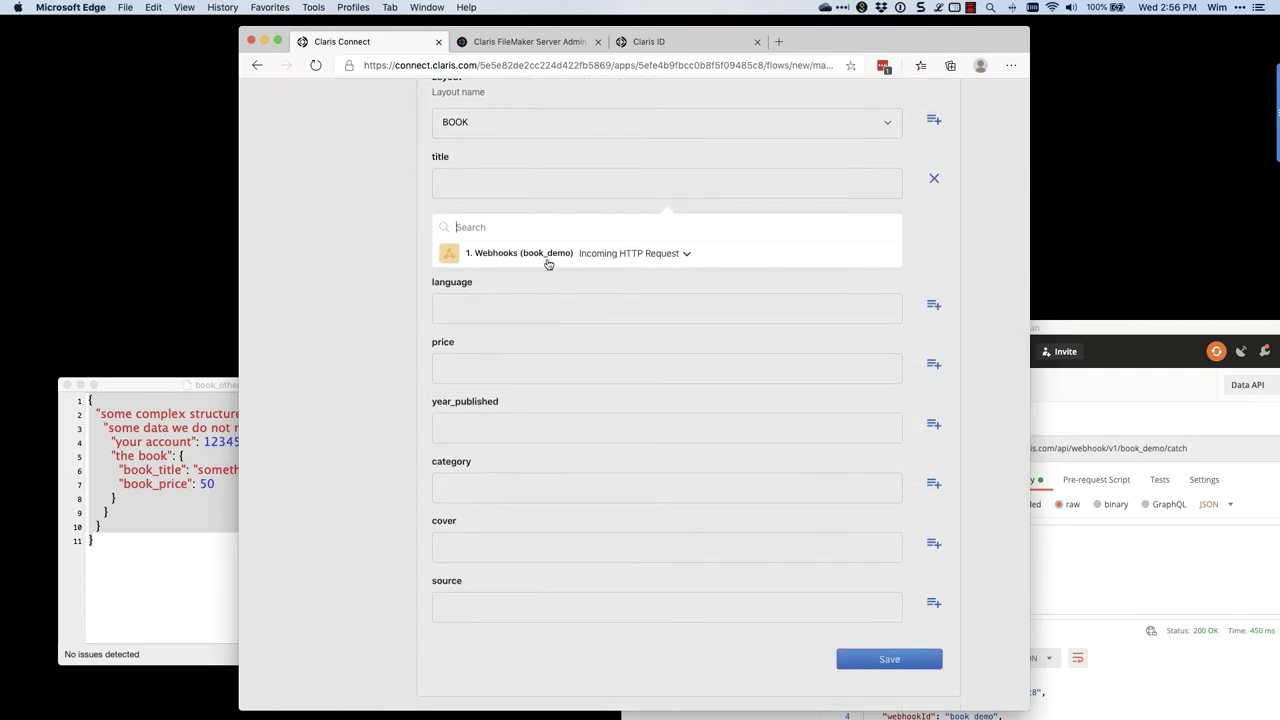
click(532, 262)
scroll(678, 349, down, 1)
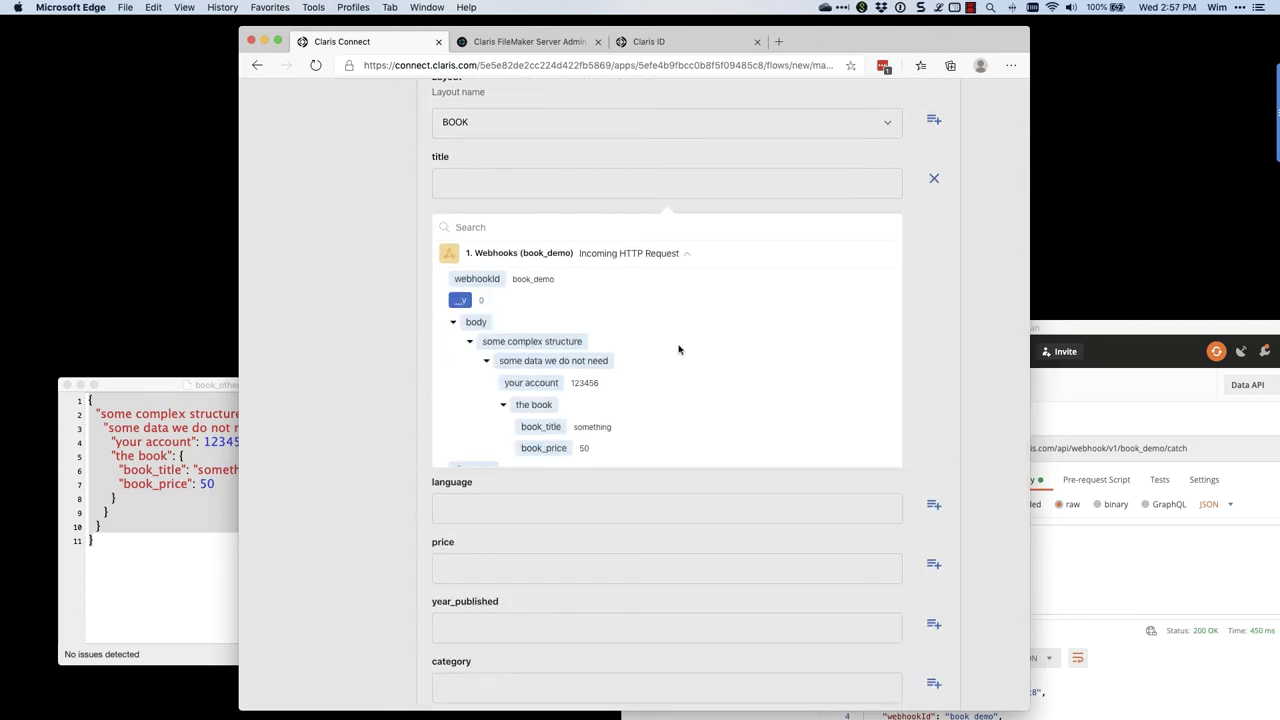
scroll(678, 349, down, 1)
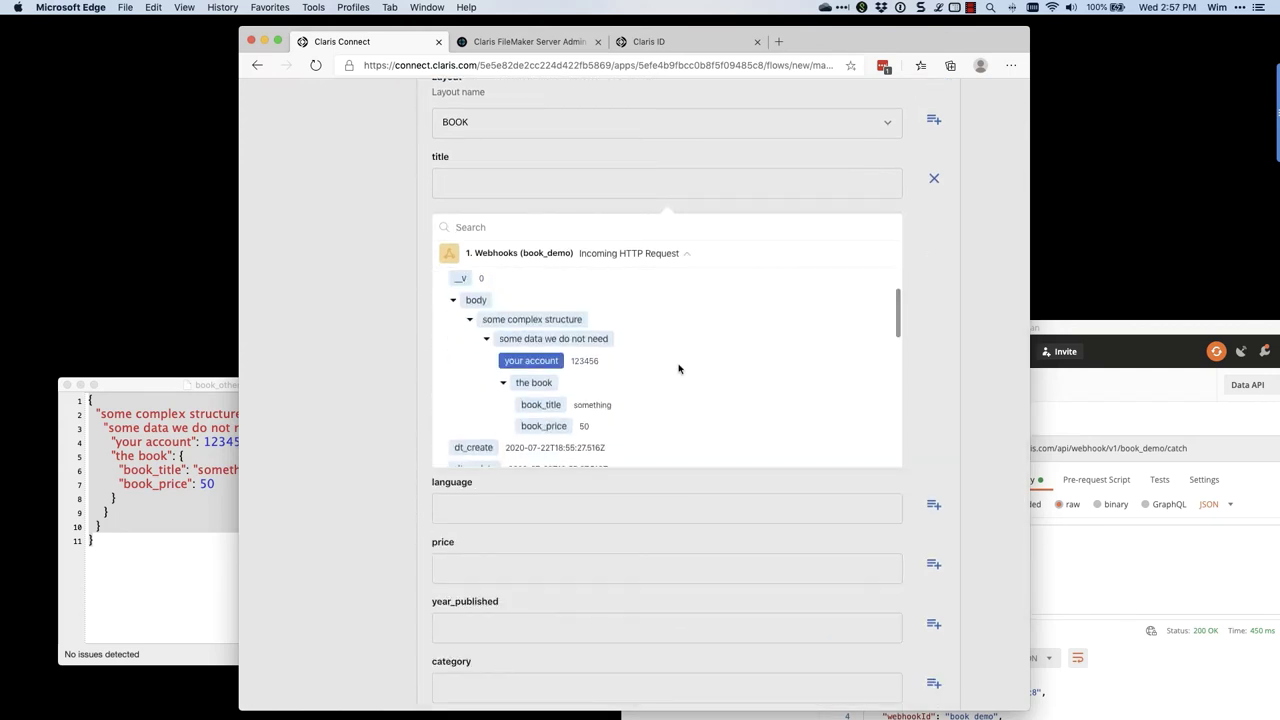
click(556, 414)
click(335, 375)
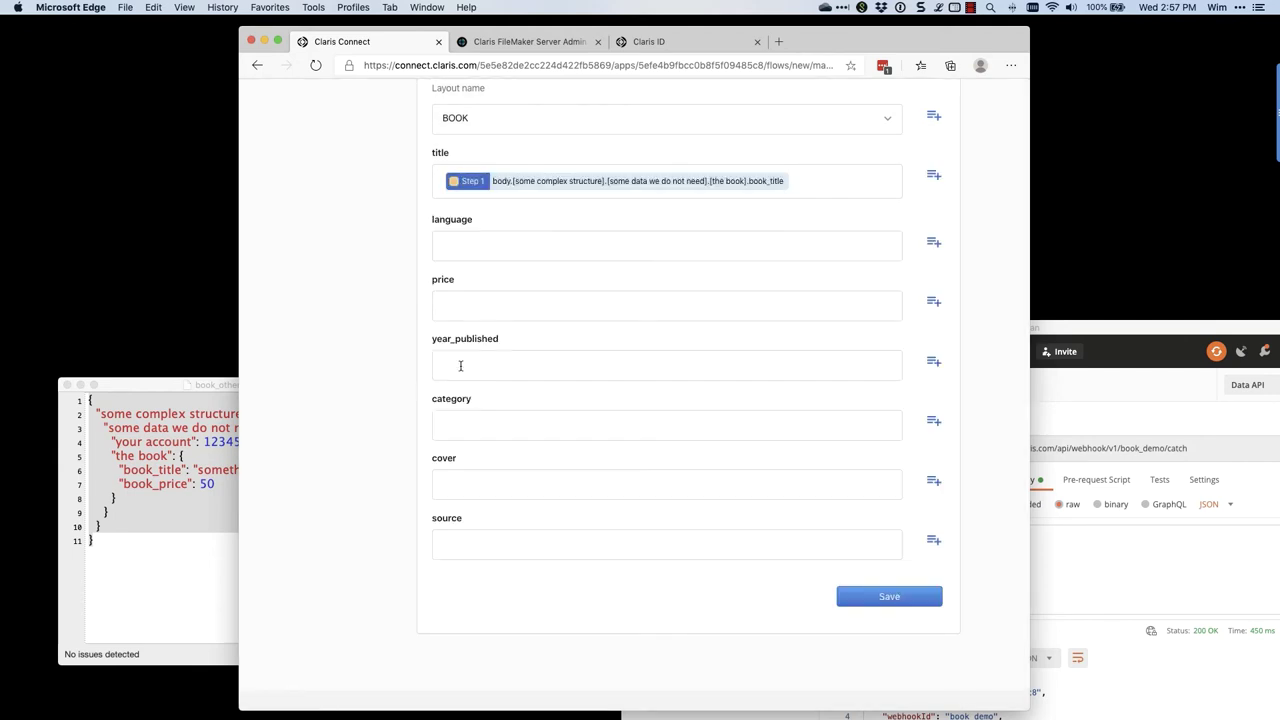
Step: Map the record's price field to book_price from the book_demo webhook's request body
click(495, 306)
click(934, 300)
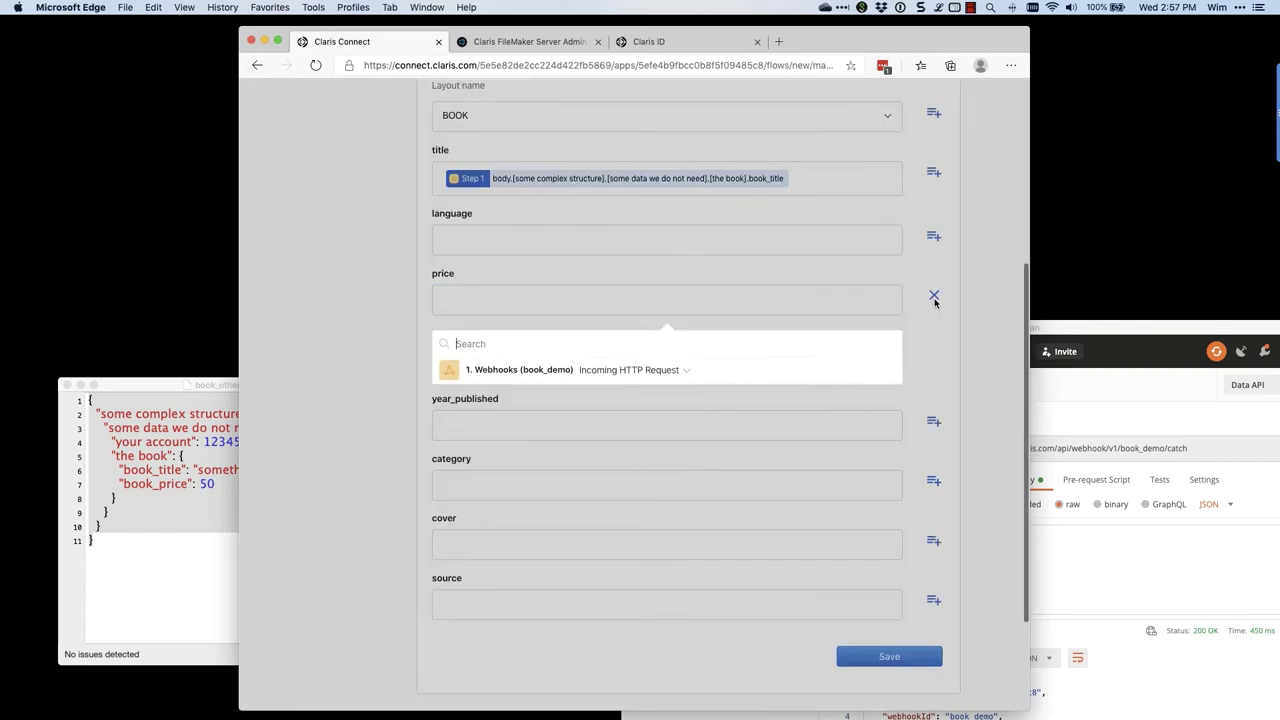
click(580, 254)
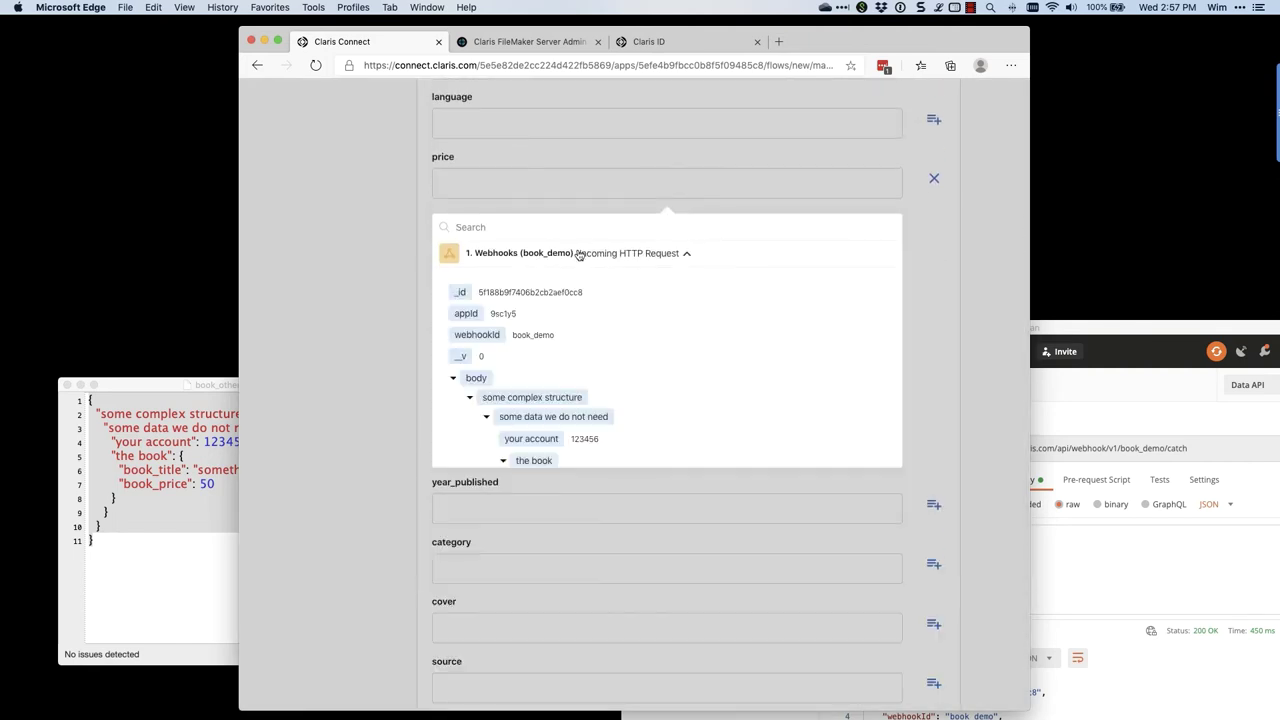
scroll(663, 338, down, 5)
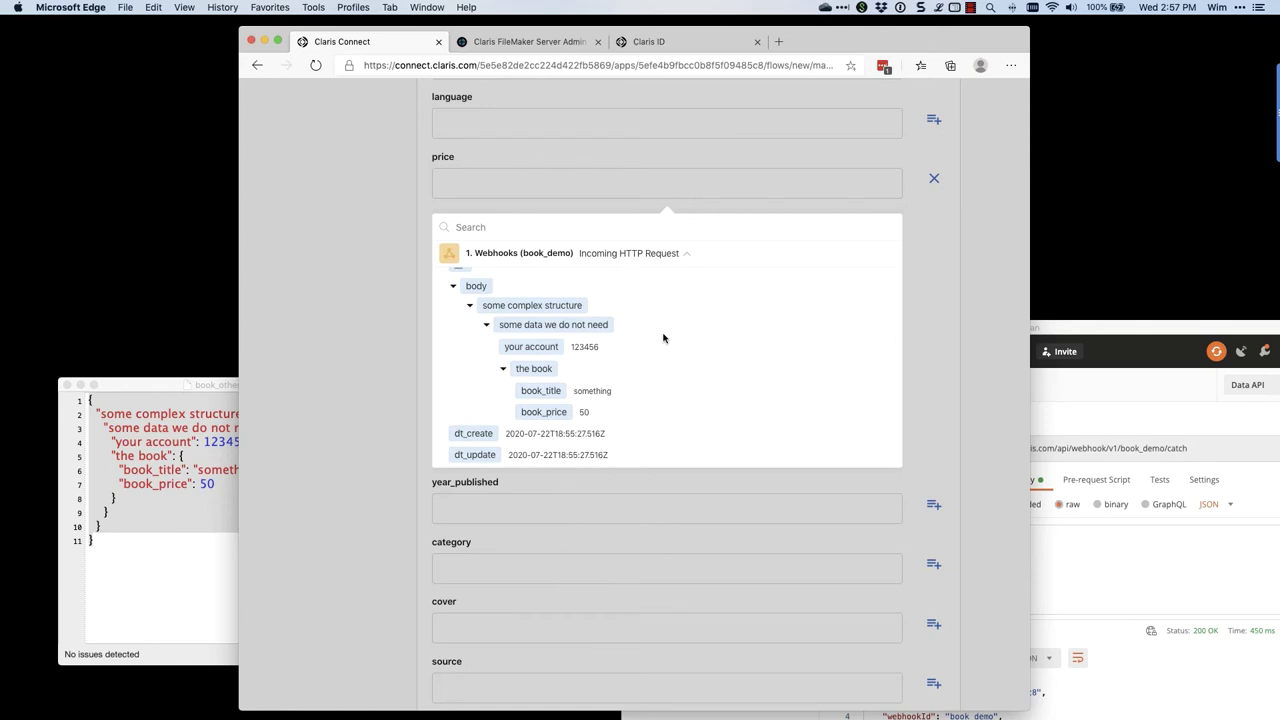
click(536, 419)
click(363, 354)
Step: Save the Create Record action and enable the demo flow
scroll(354, 359, up, 4)
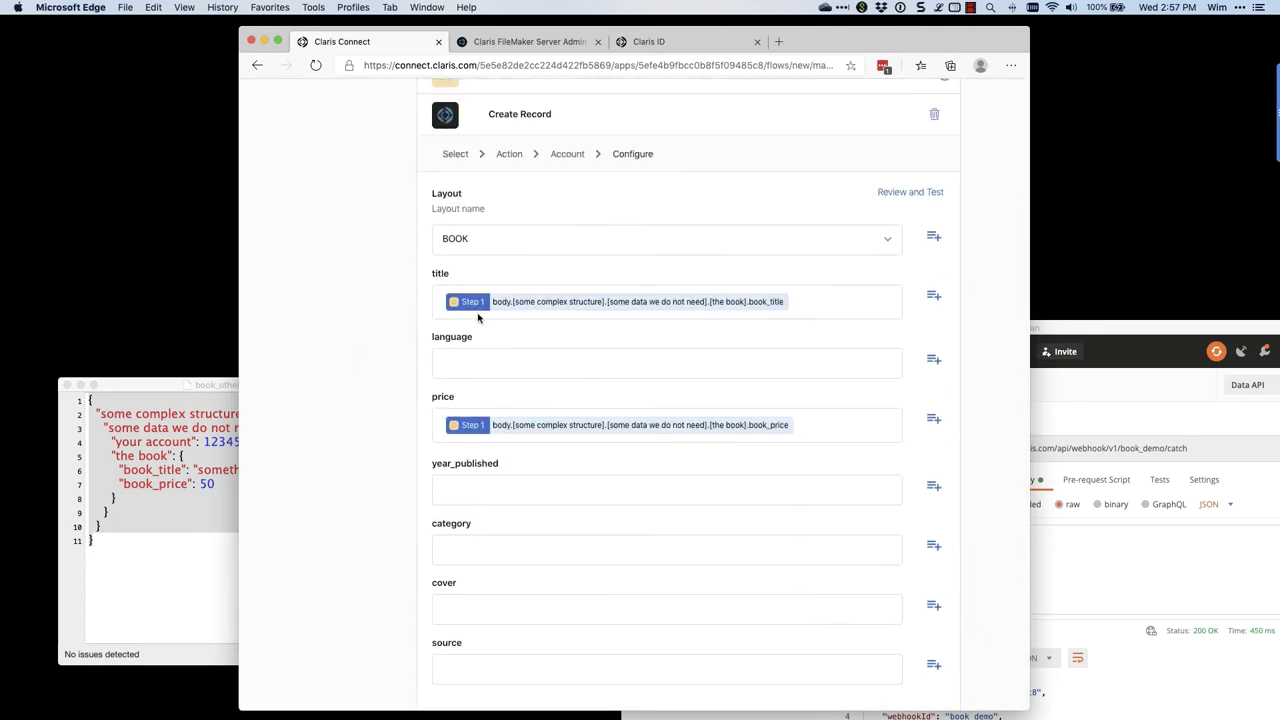
scroll(364, 343, down, 5)
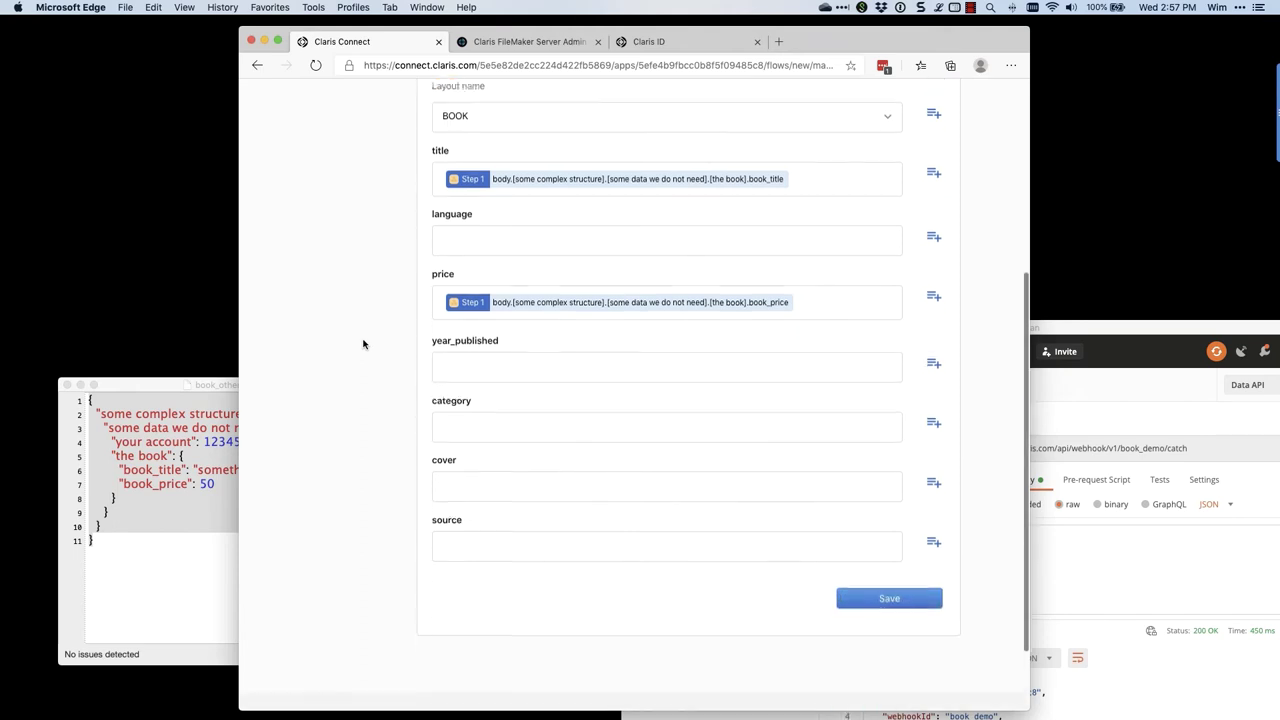
click(889, 578)
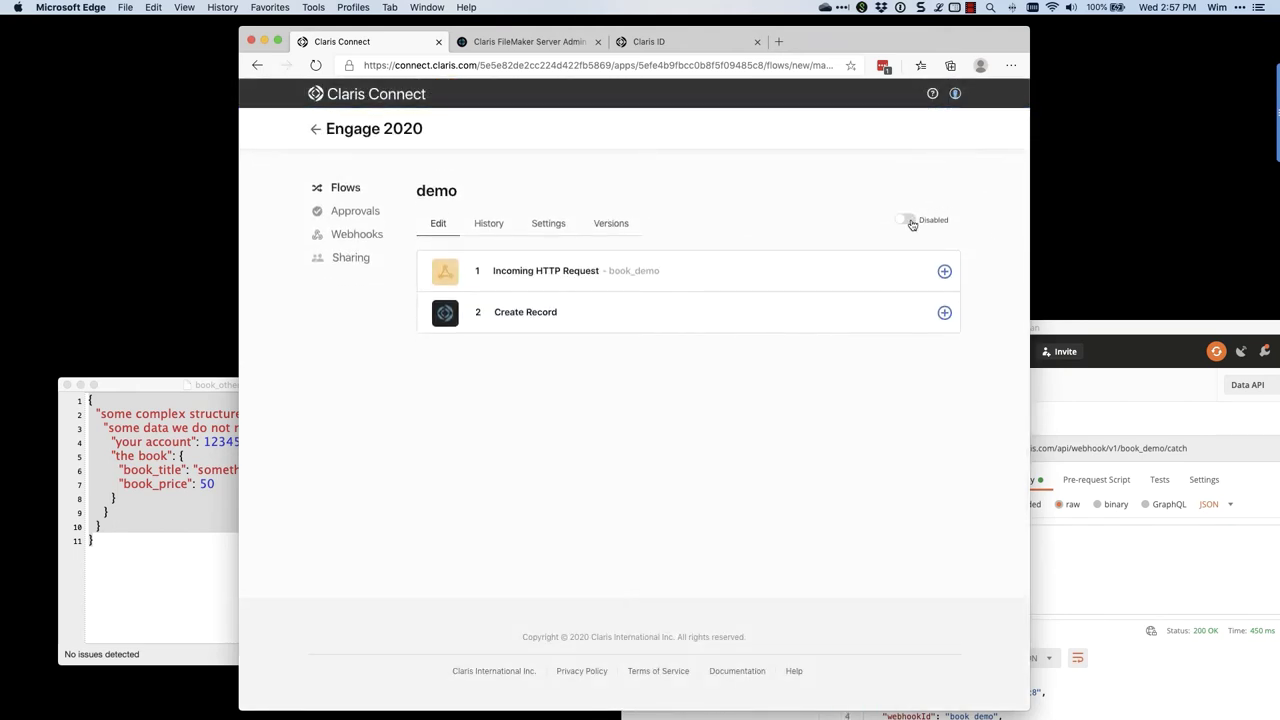
click(908, 219)
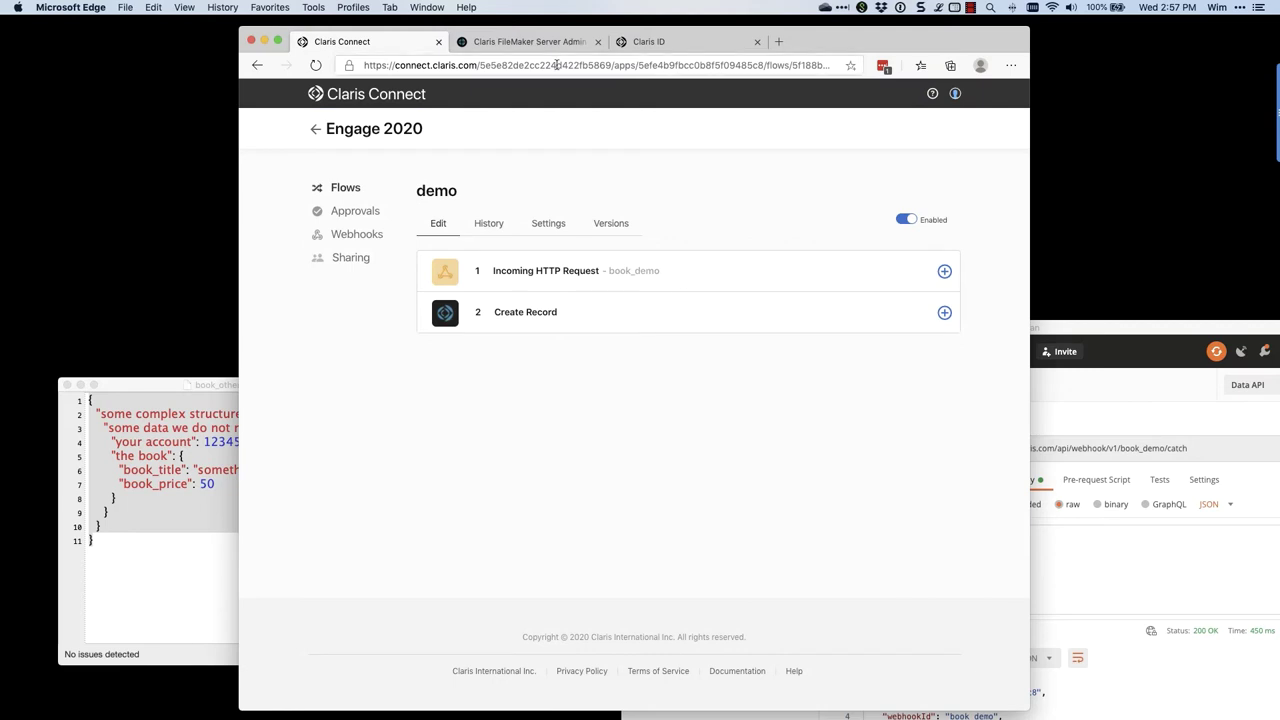
Step: Move the browser window aside, switch to FileMaker Pro and place the bookstore window next to it
drag(864, 39, 638, 36)
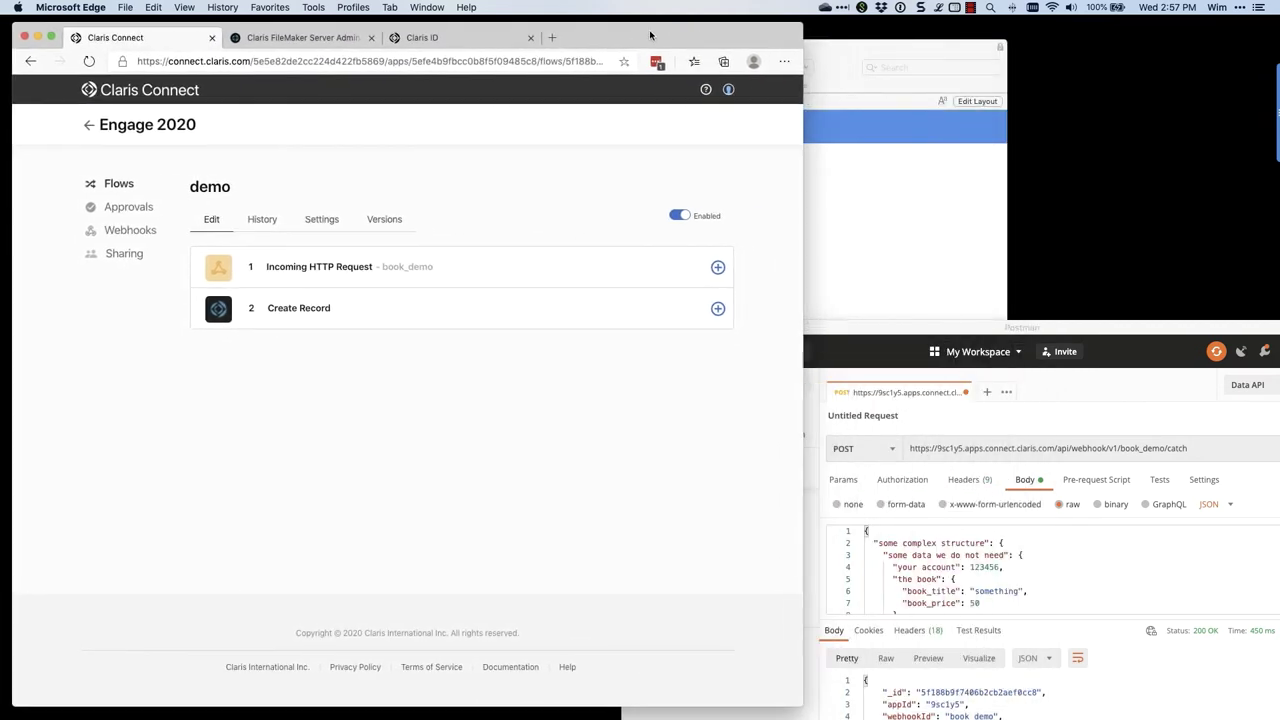
click(917, 50)
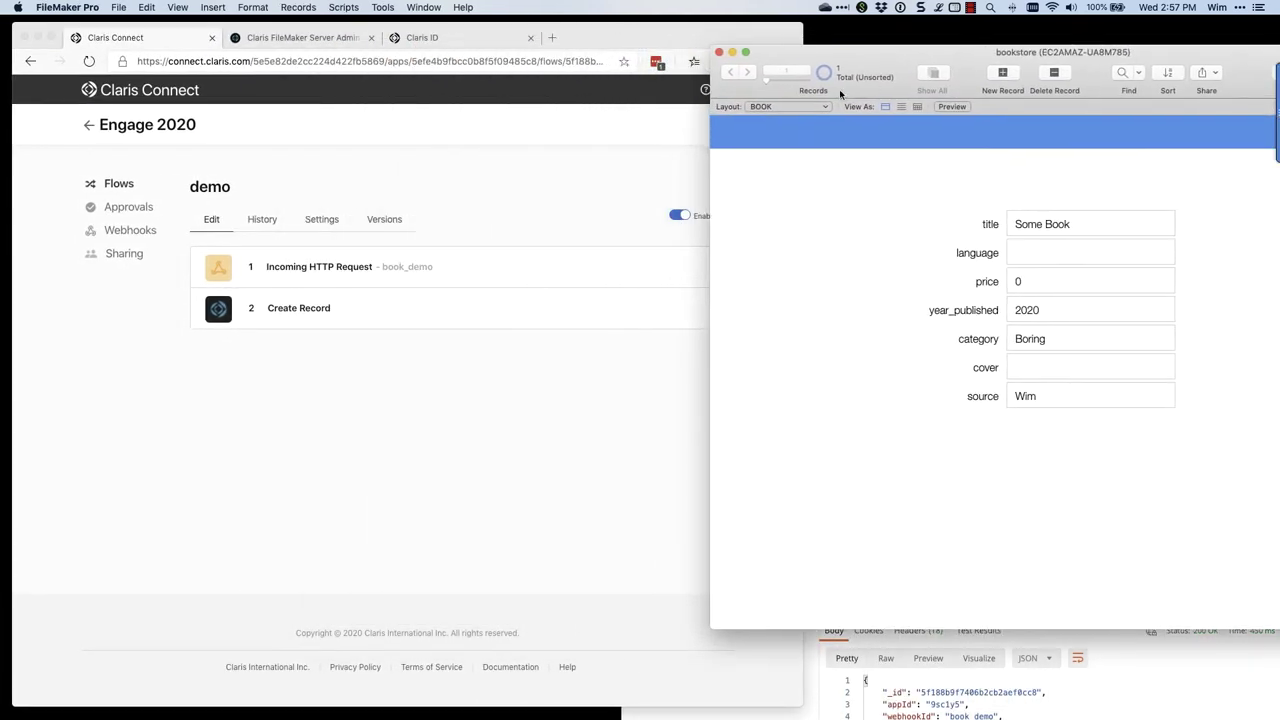
drag(865, 55, 965, 33)
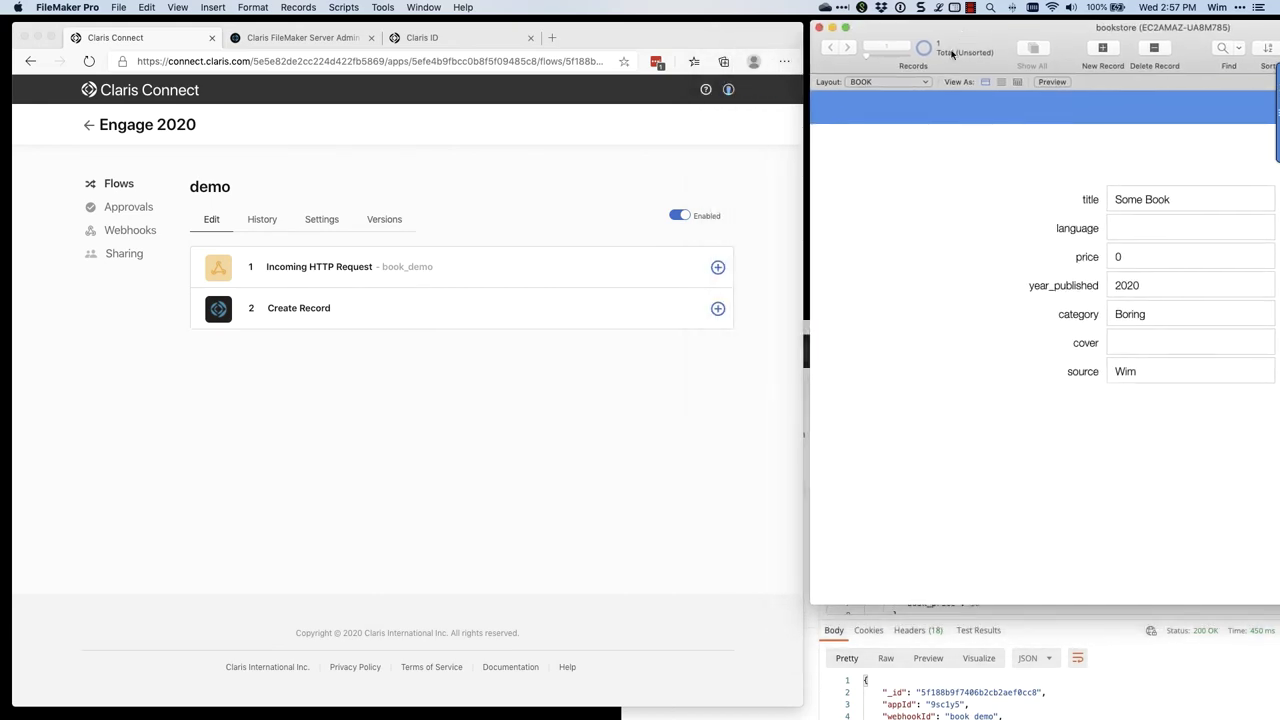
Step: Switch to Postman, place its window beside the bookstore window and send the POST request to the book_demo webhook again
click(1085, 678)
drag(785, 338, 219, 216)
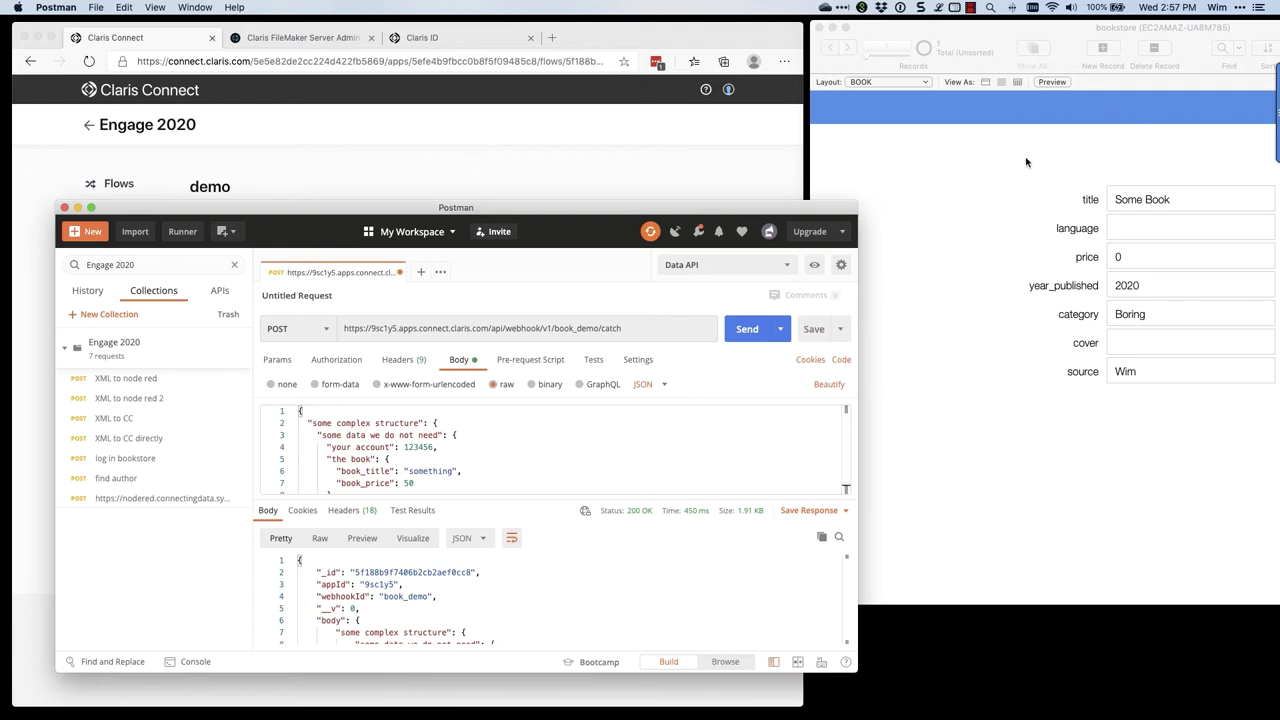
click(753, 329)
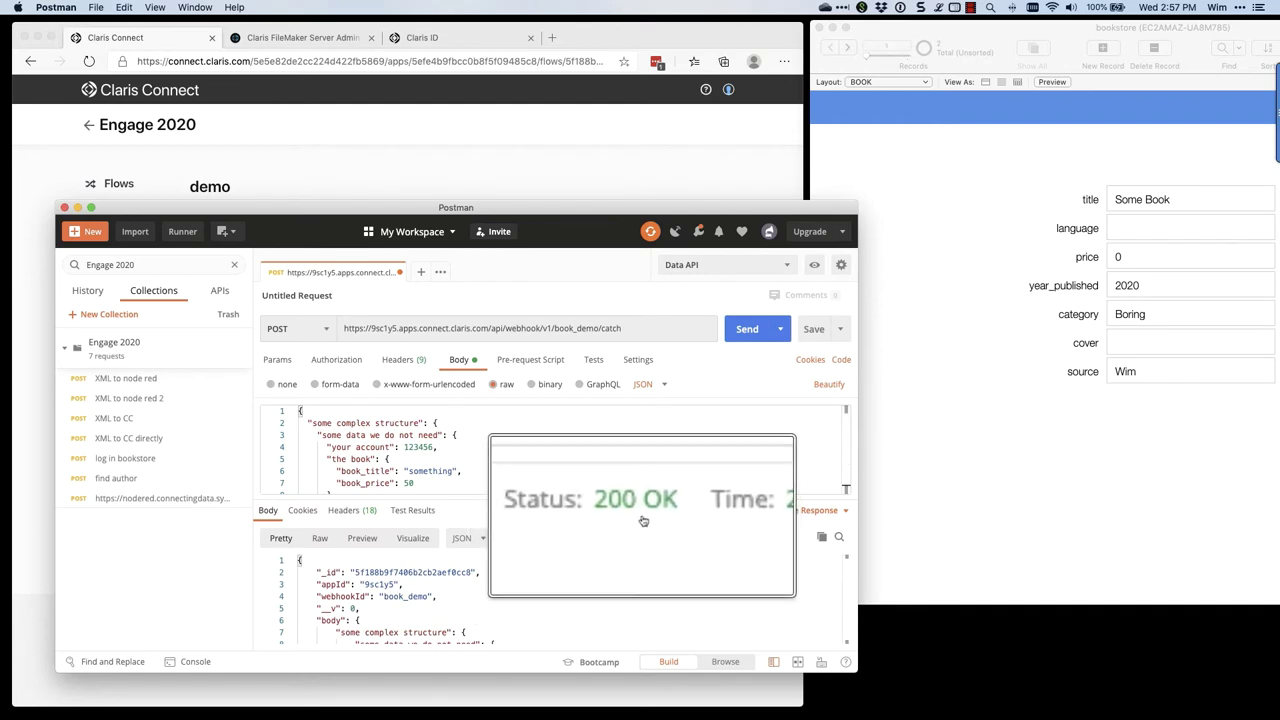
Step: Switch to FileMaker Pro, move the bookstore window into view and go to the next record
click(891, 136)
drag(960, 34, 771, 38)
click(658, 51)
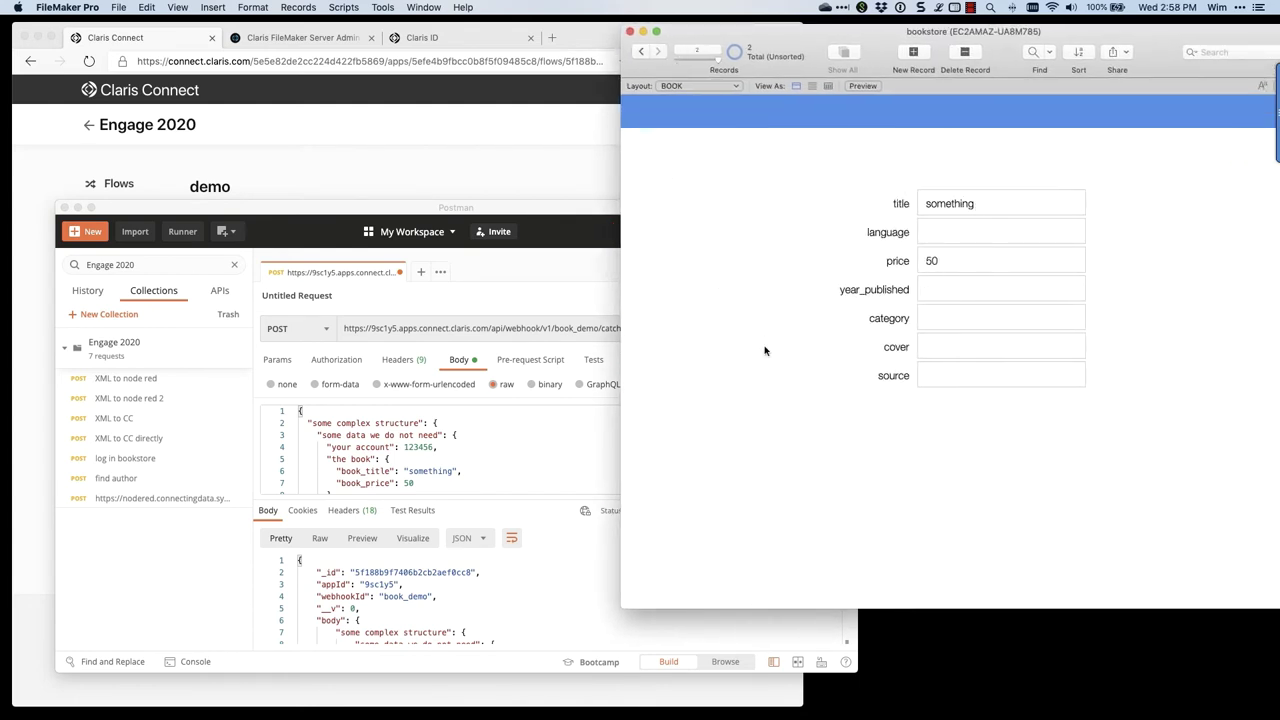
Step: Switch to Postman and select the book_title and book_price lines in the request body to compare with the record
click(520, 480)
scroll(510, 470, down, 2)
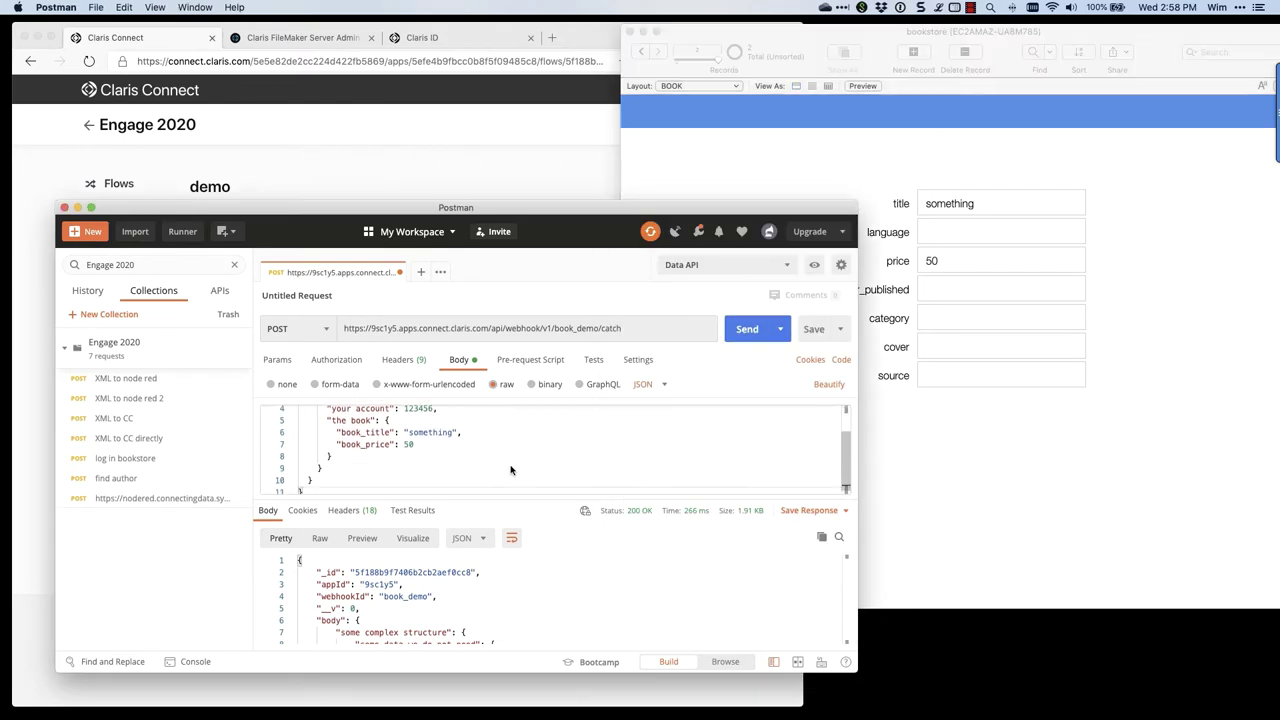
drag(414, 444, 302, 433)
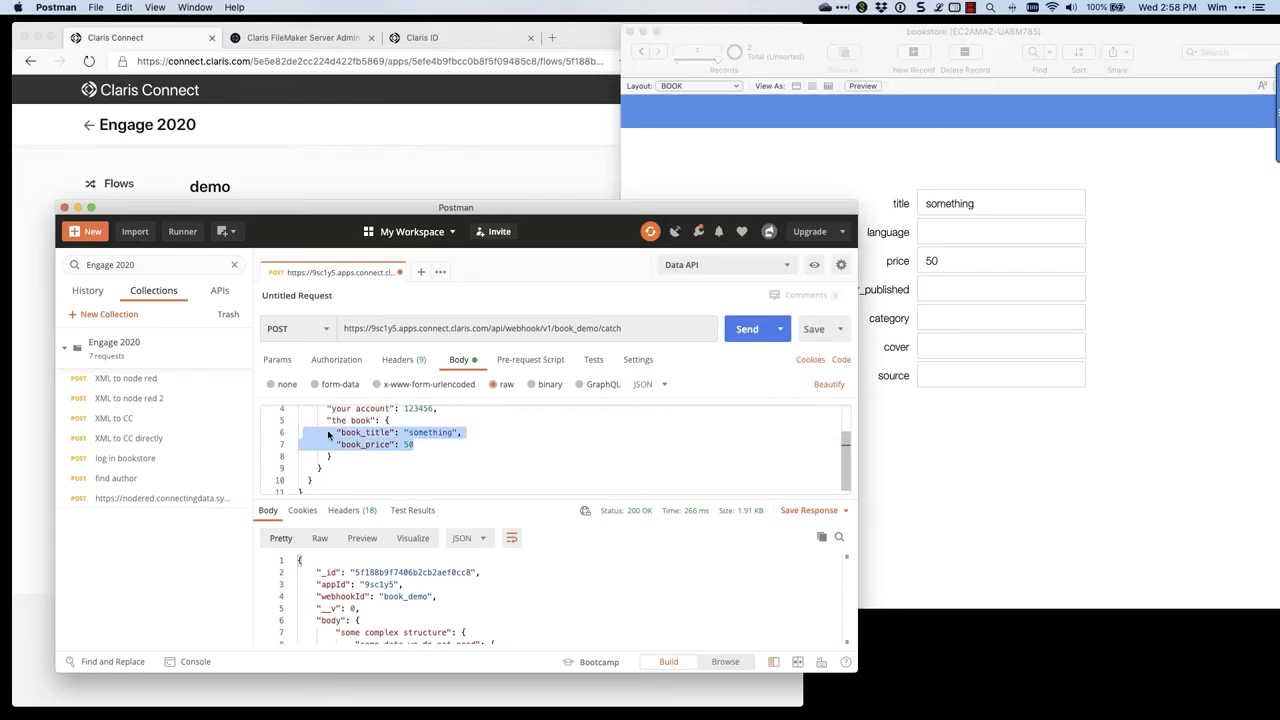
Step: Return to Claris Connect in Microsoft Edge and expand the book_demo entry in the project's webhooks list
click(519, 156)
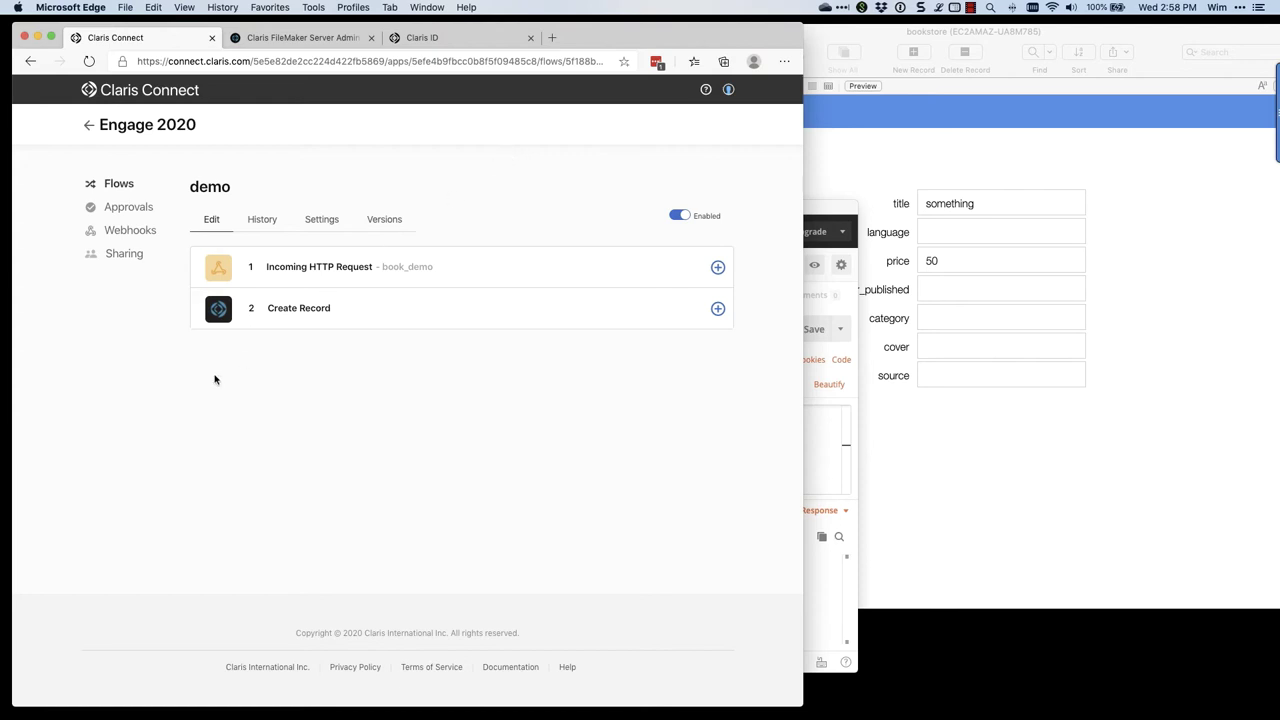
click(120, 236)
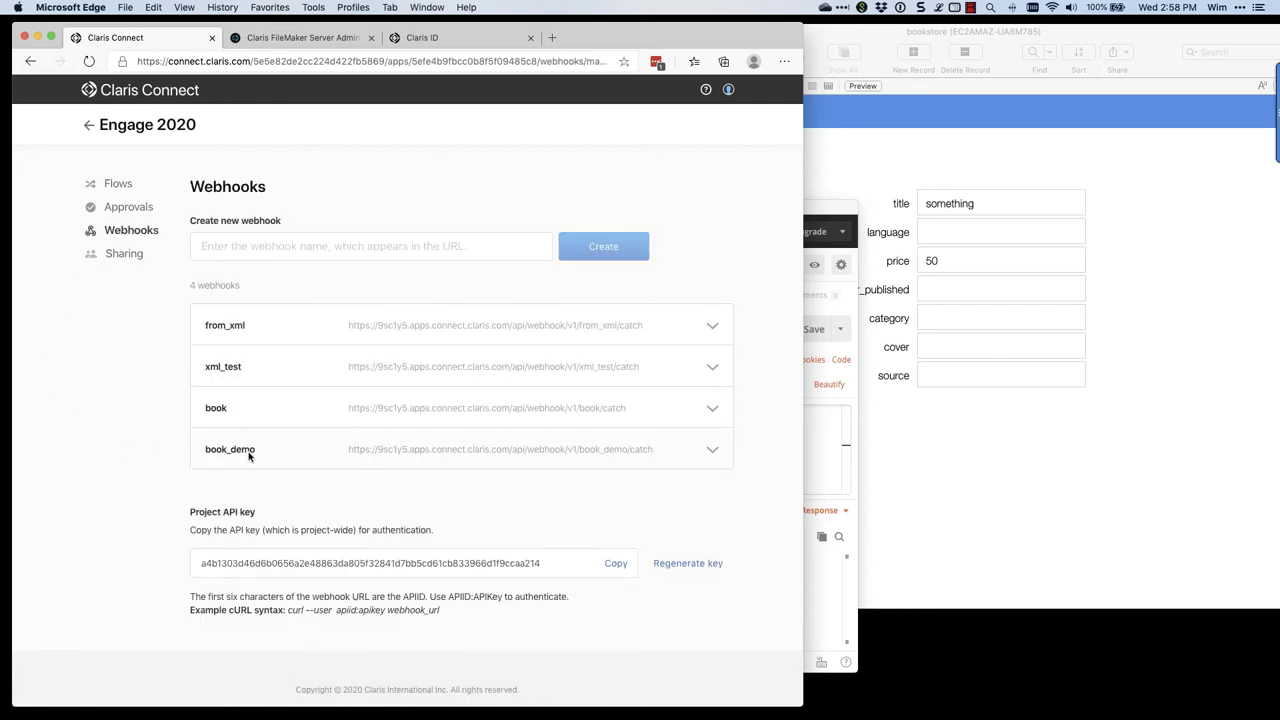
click(712, 452)
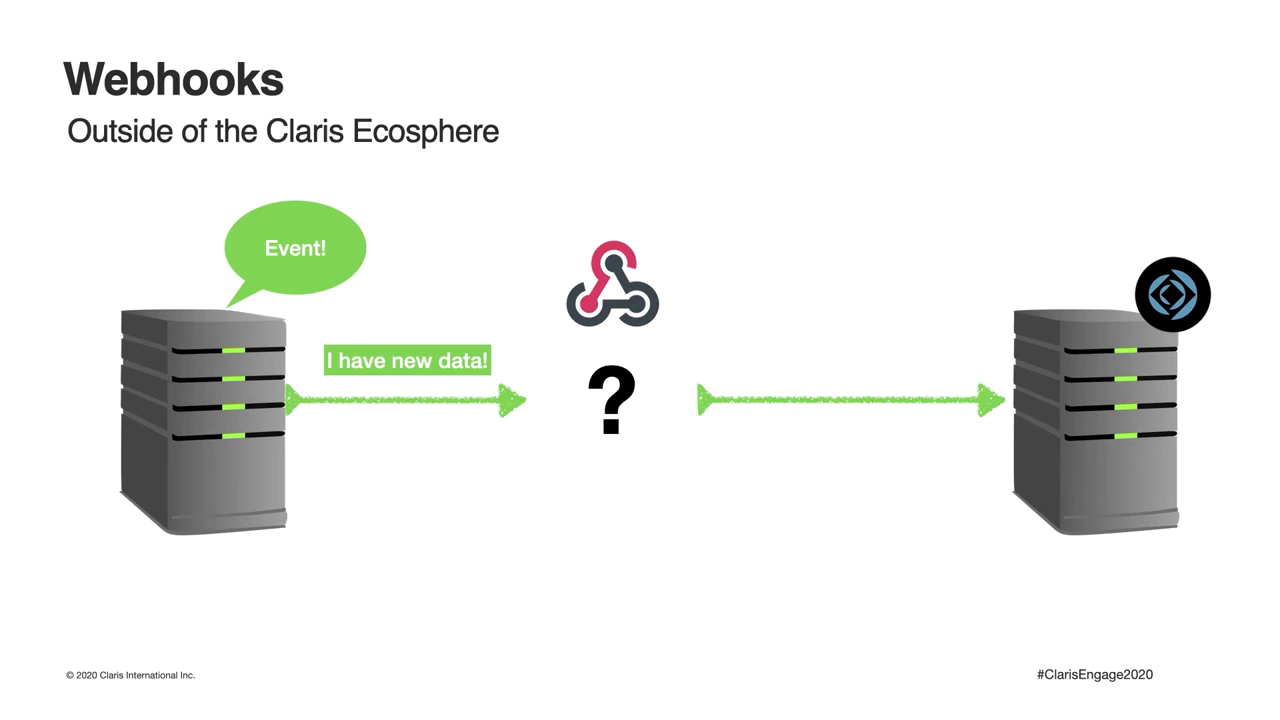
key(Right)
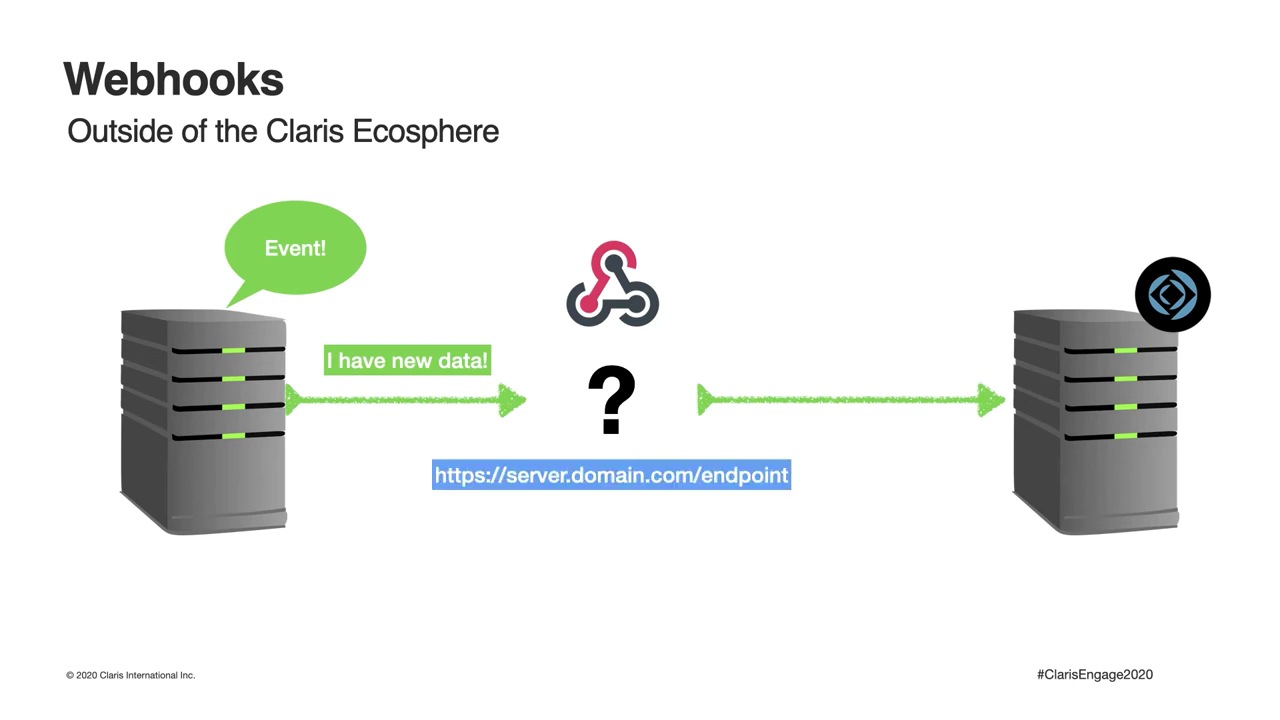